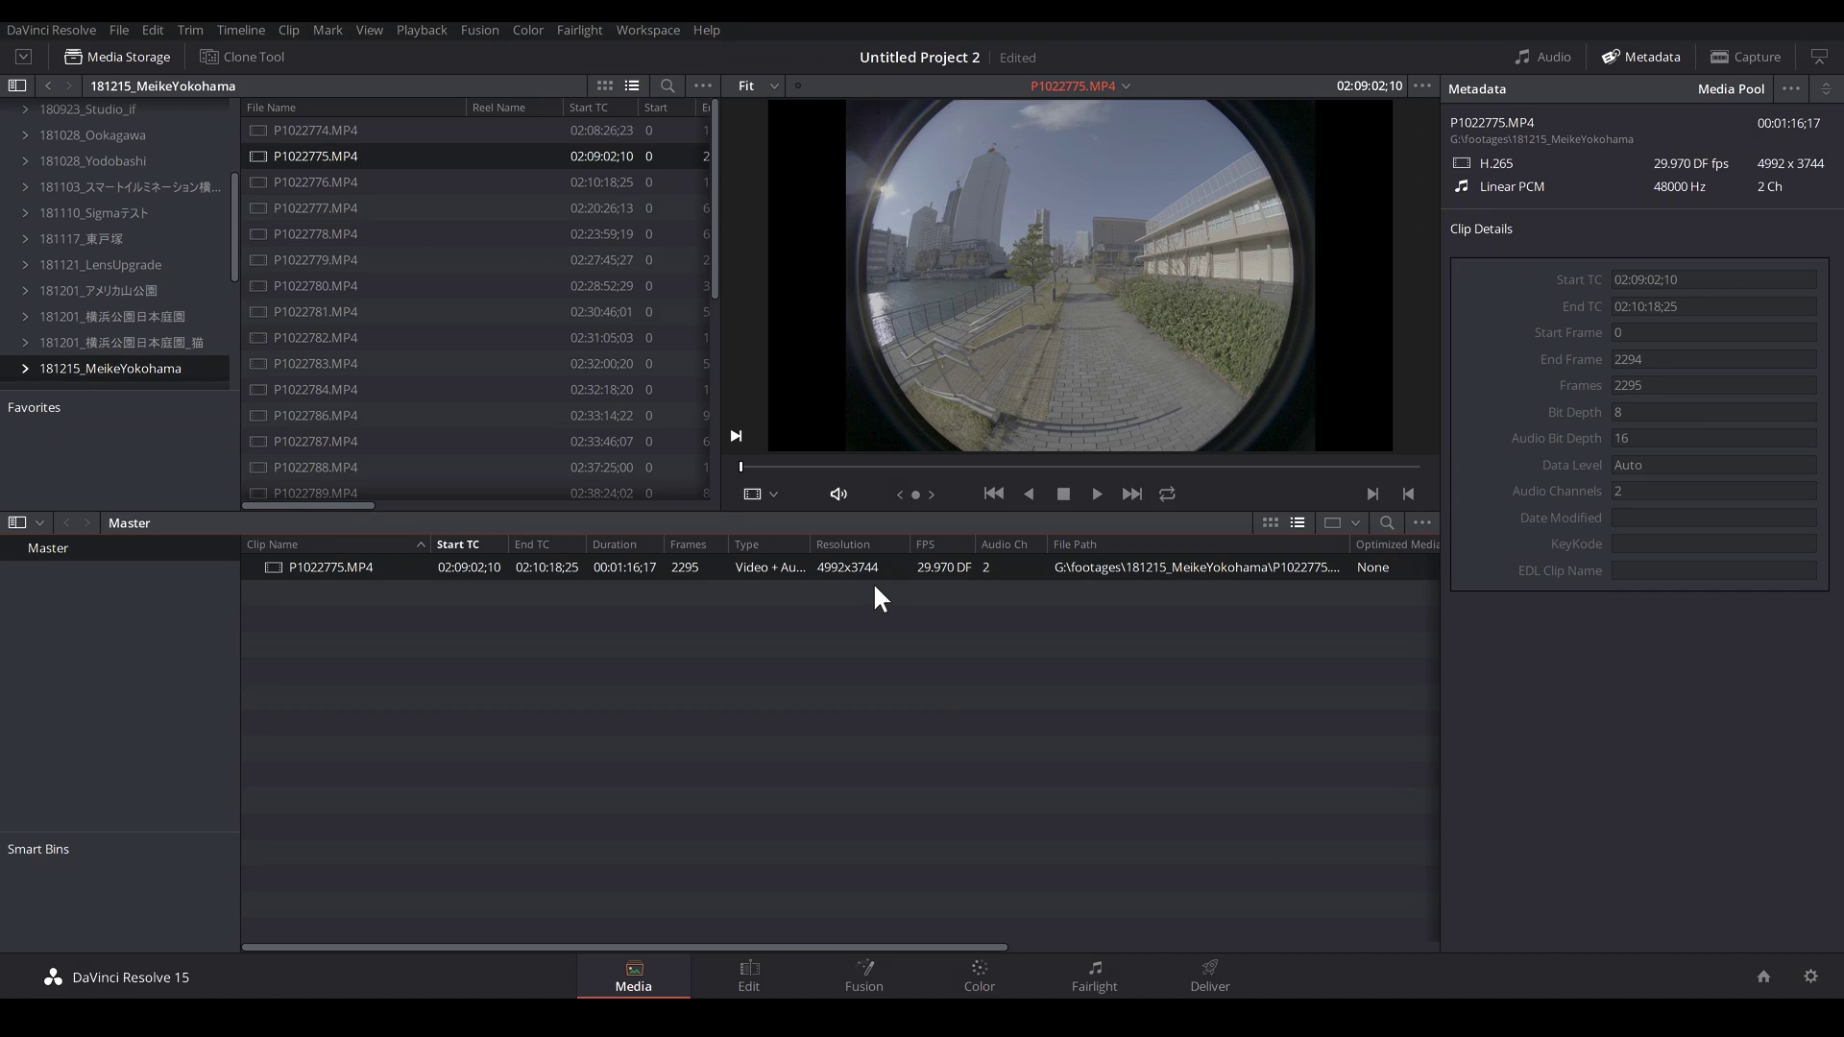
Create Timeline 1 from P1022775.MP4 on the Edit page, then switch to the Color page.
left_click(747, 973)
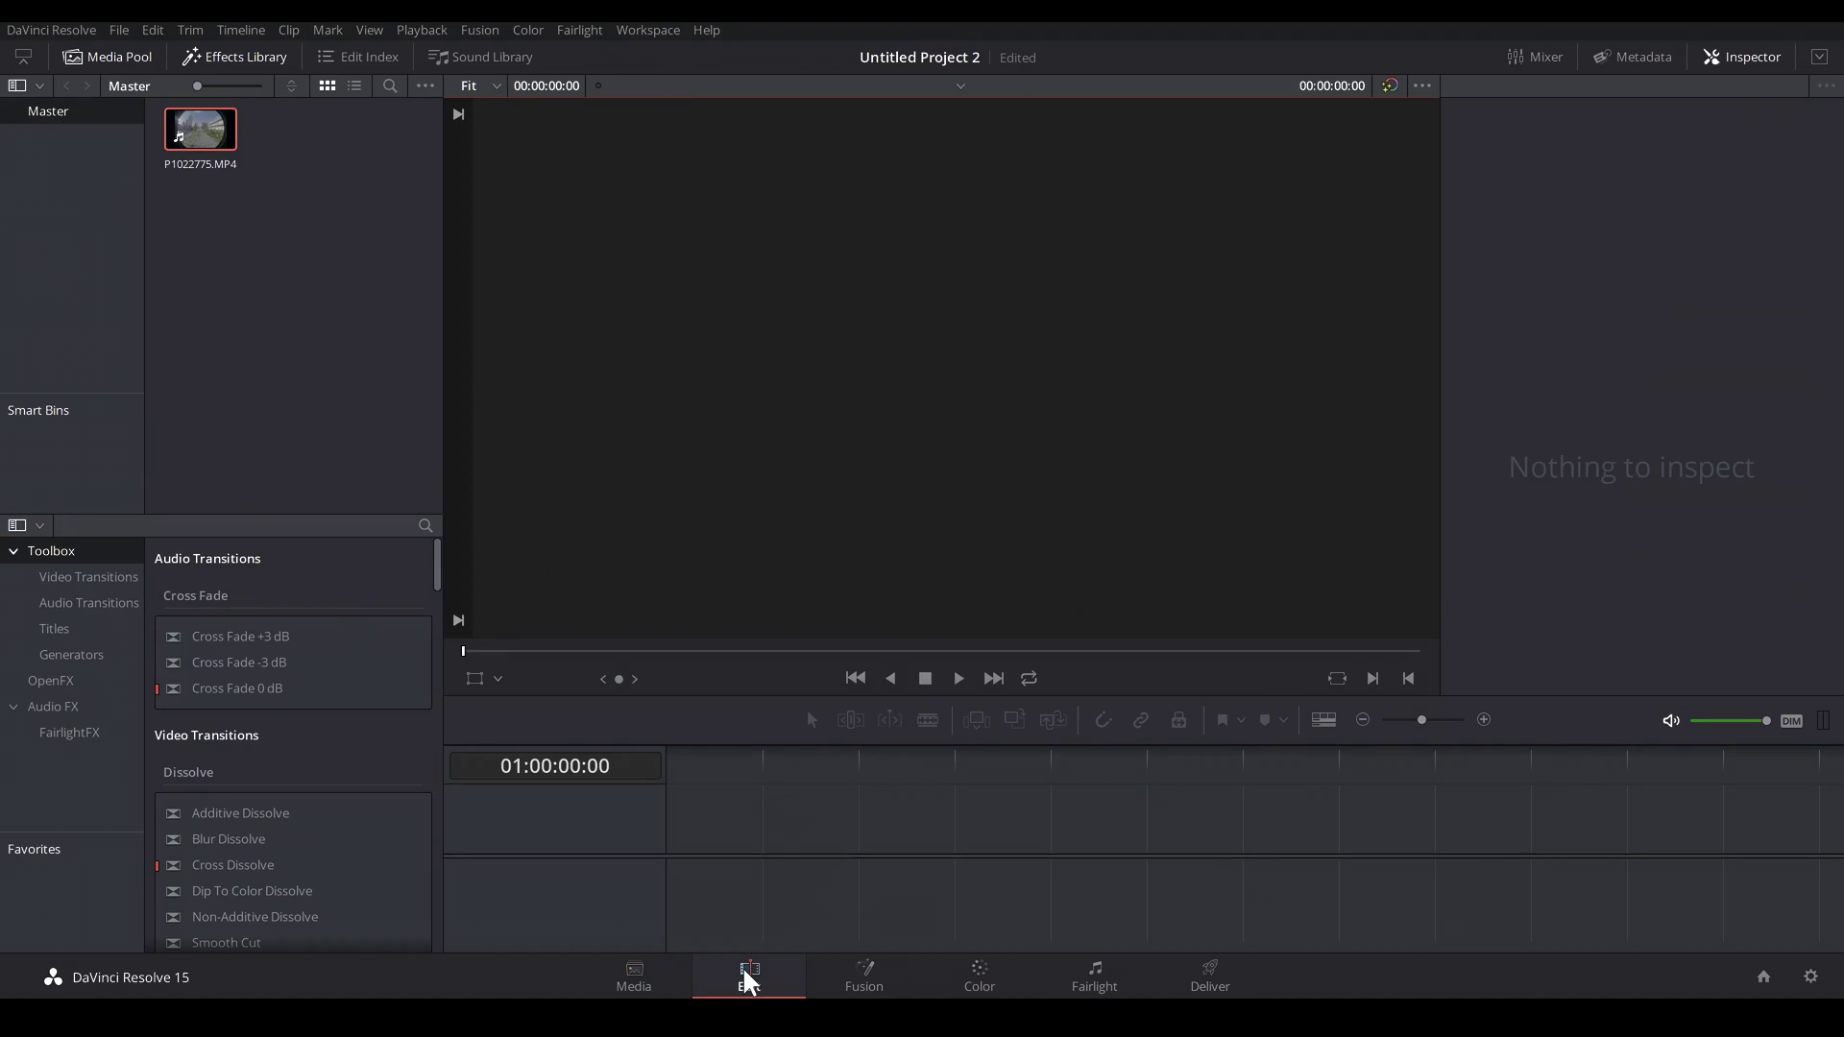
right_click(224, 142)
left_click(236, 150)
left_click(1026, 633)
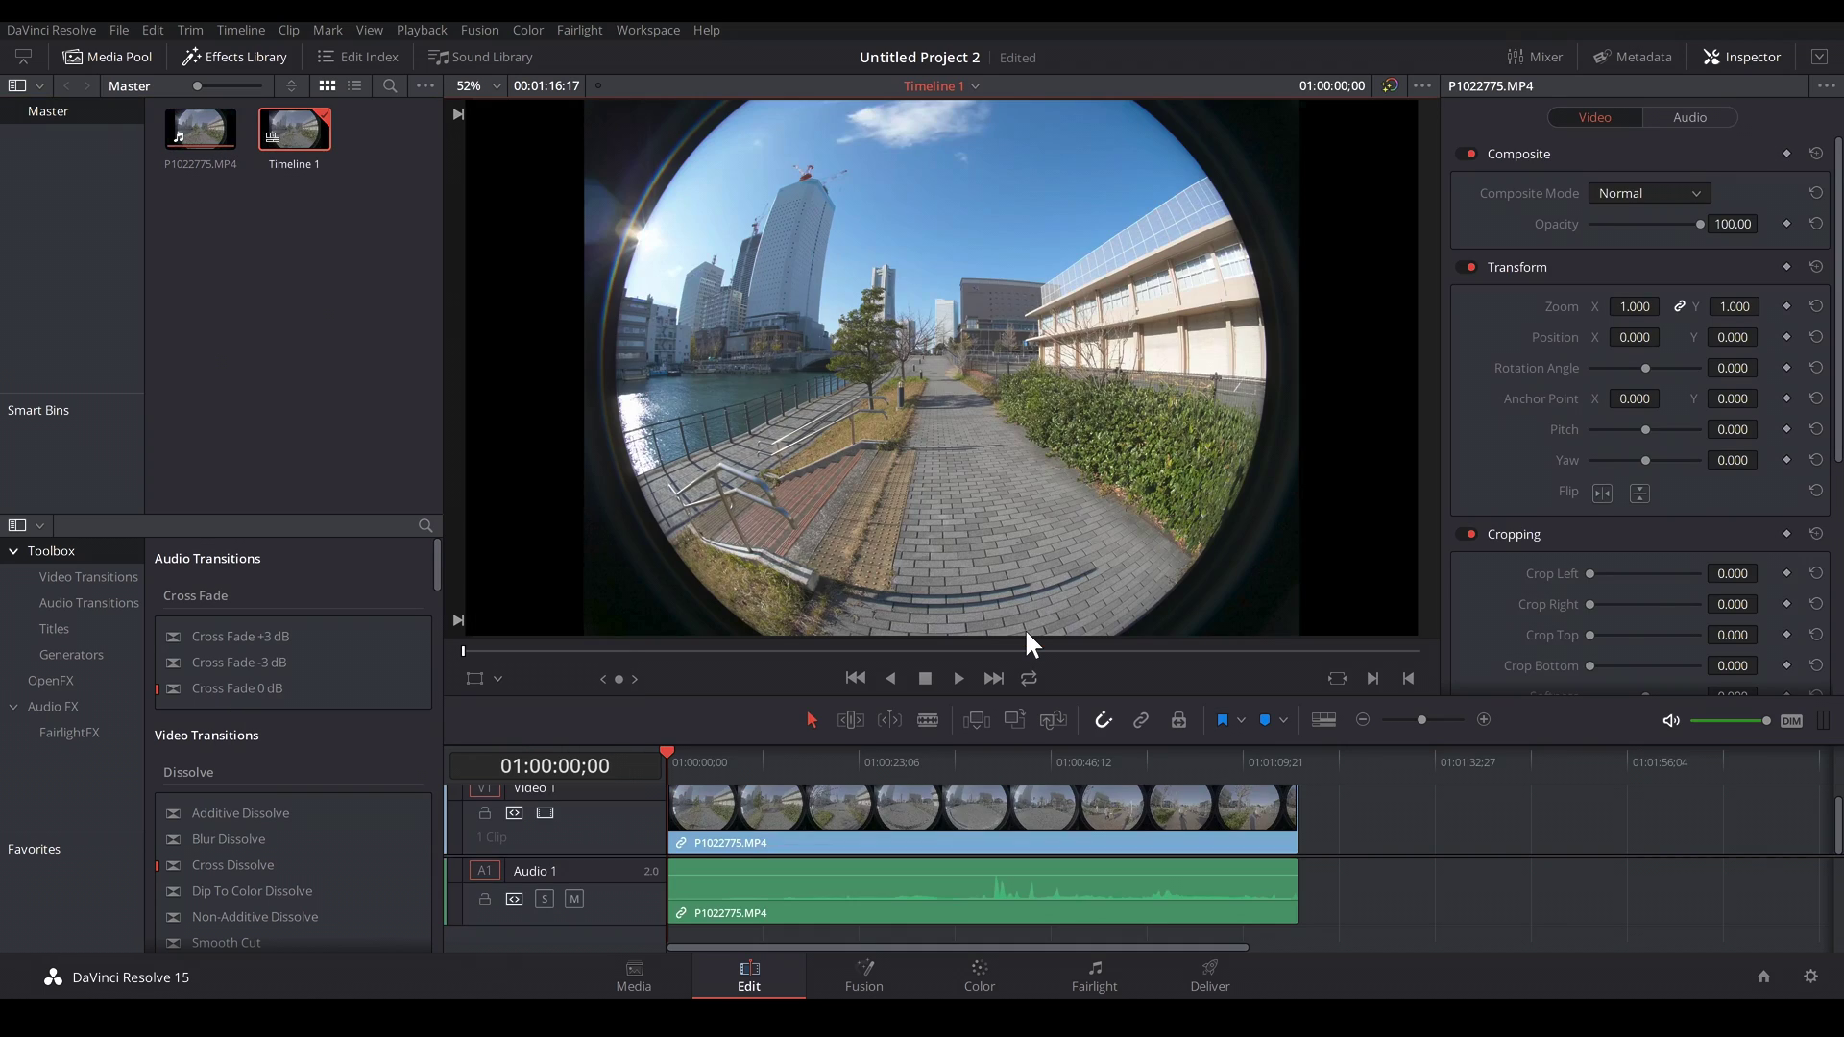
left_click(1020, 992)
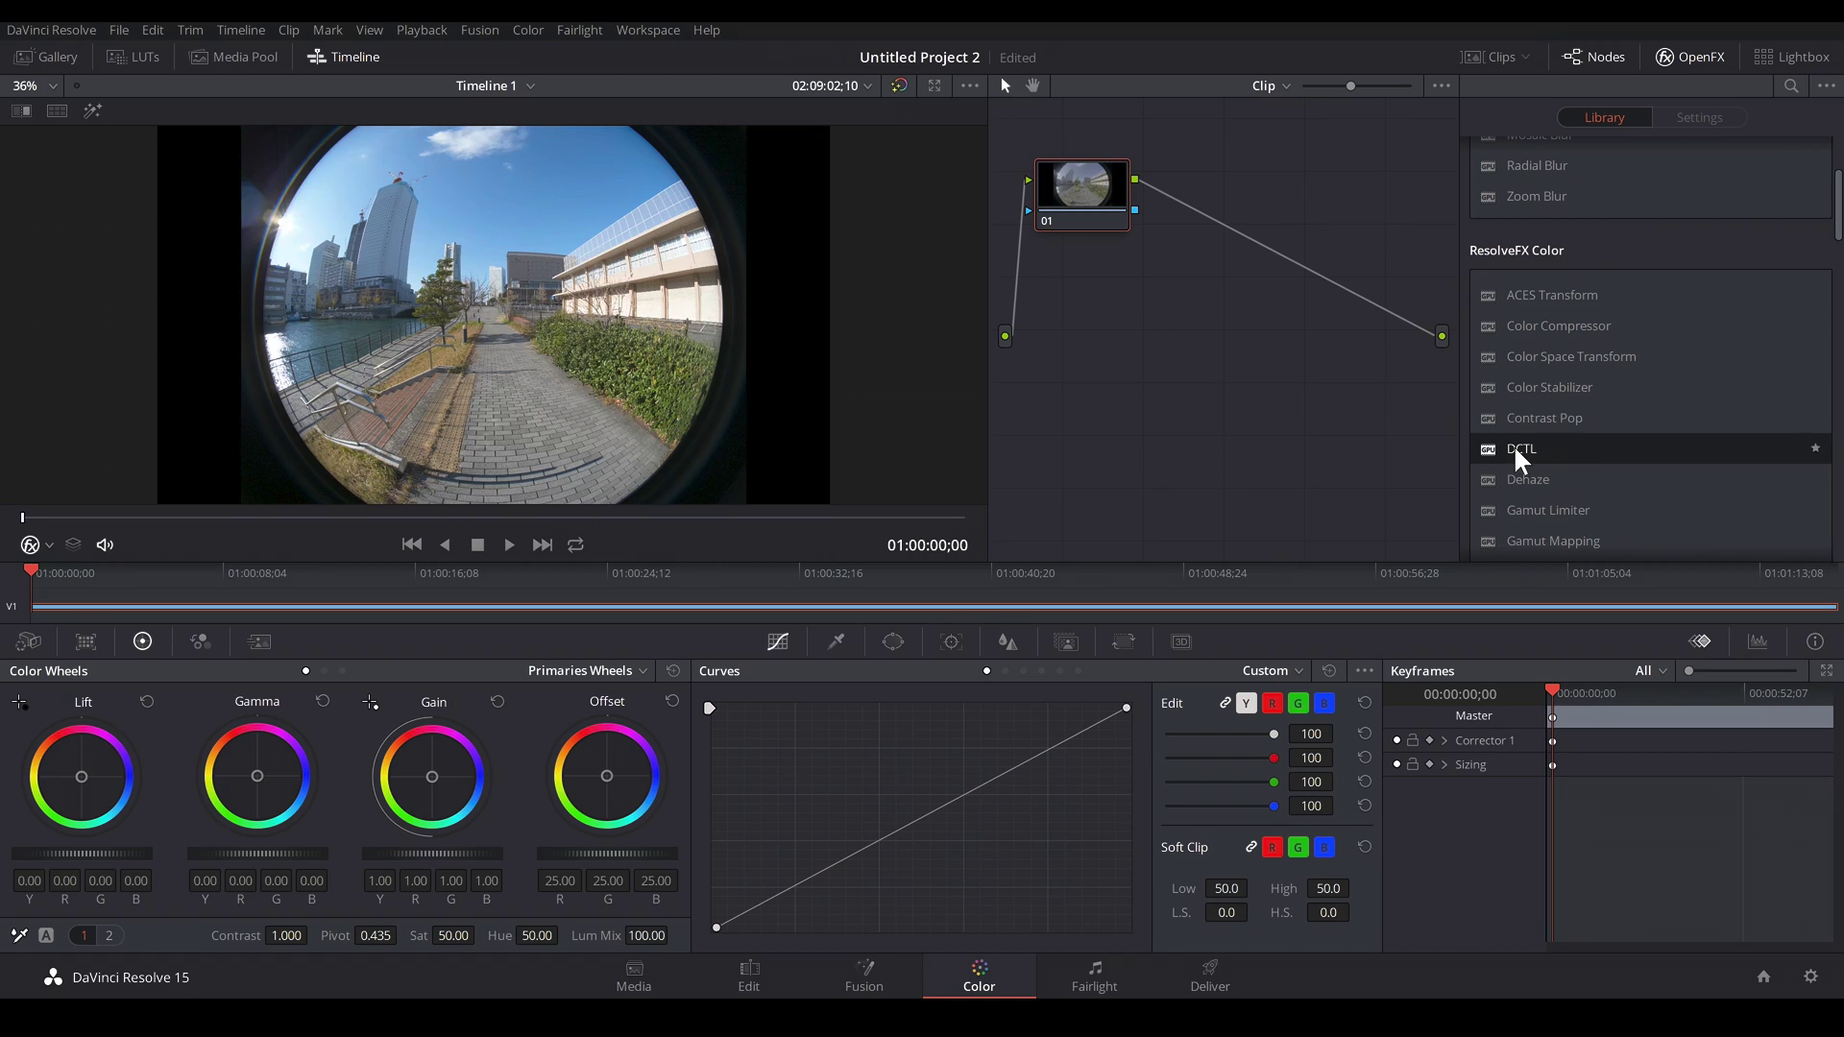
Apply the DCTL effect to node 01 and load Meike_6.5mm_f2.0.dctl from the DCTL List.
left_click_drag(1518, 451, 1091, 217)
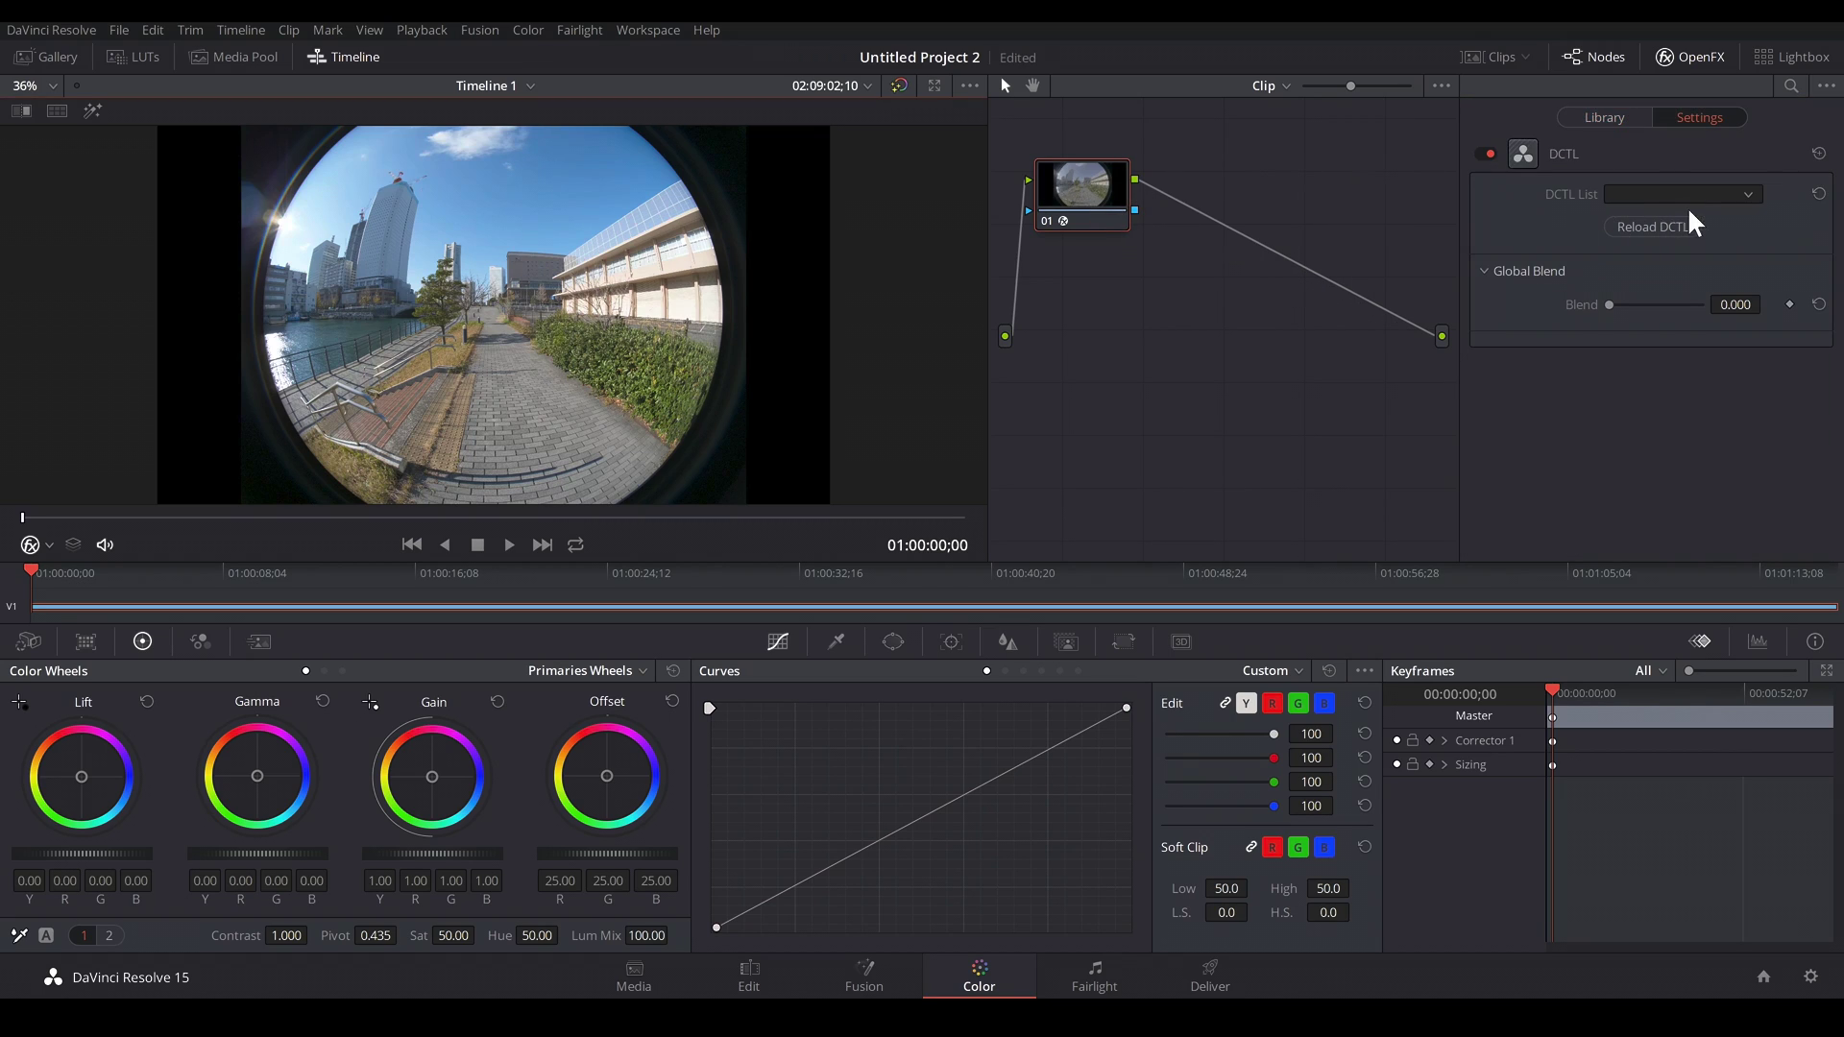
left_click(1700, 198)
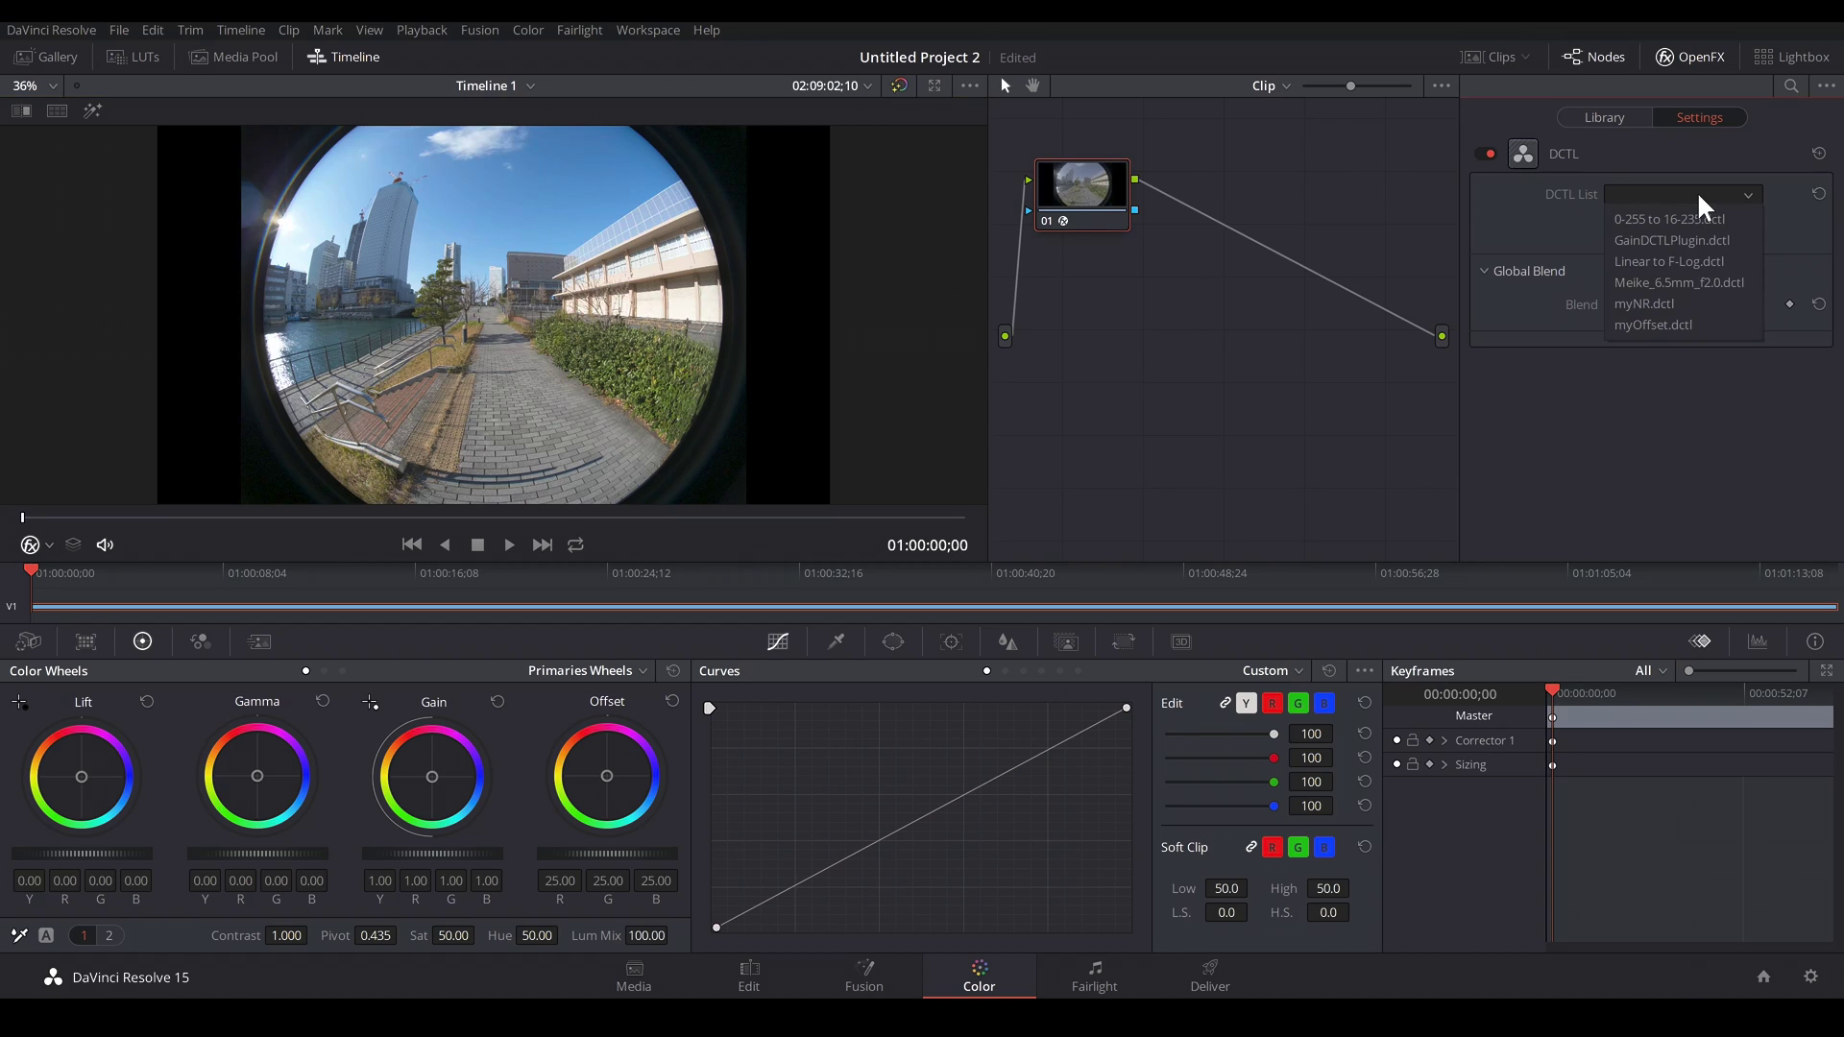
left_click(1691, 284)
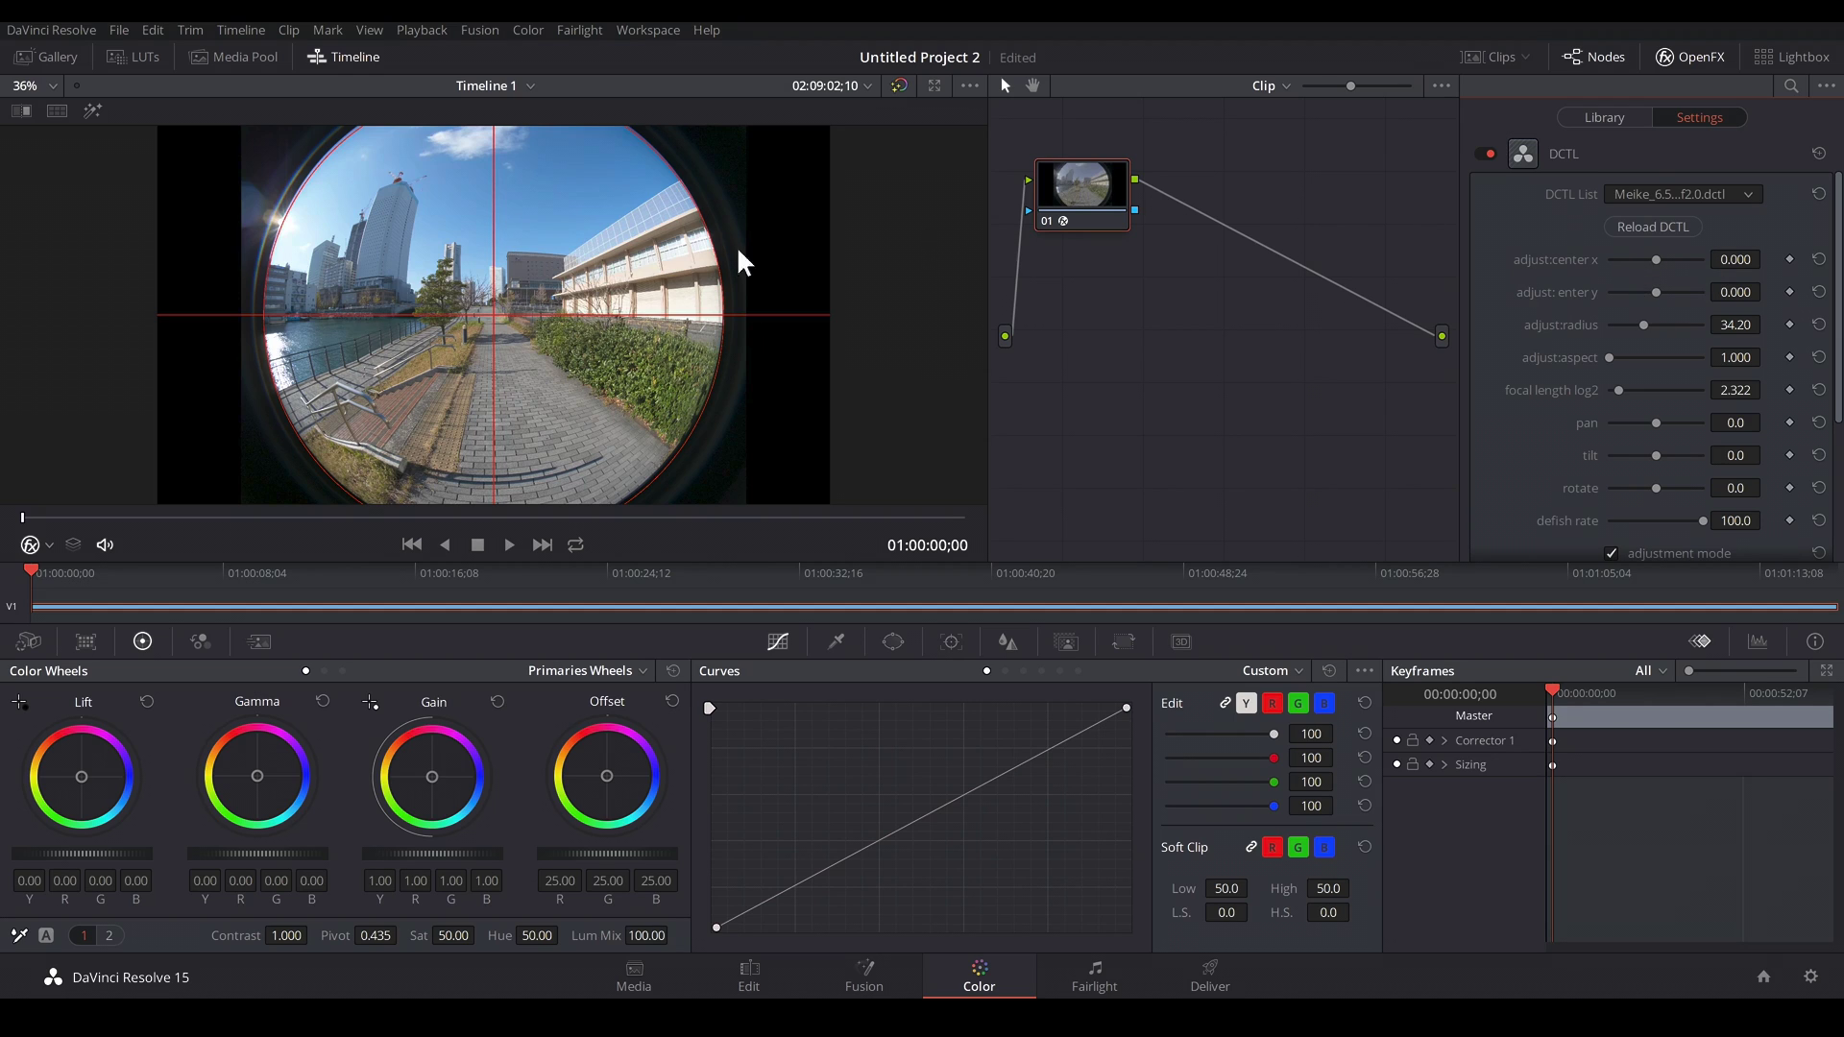
Fit the guide circle with centre offsets -0.100 x and -0.701 y, then turn adjustment mode off.
left_click_drag(1643, 325, 1629, 325)
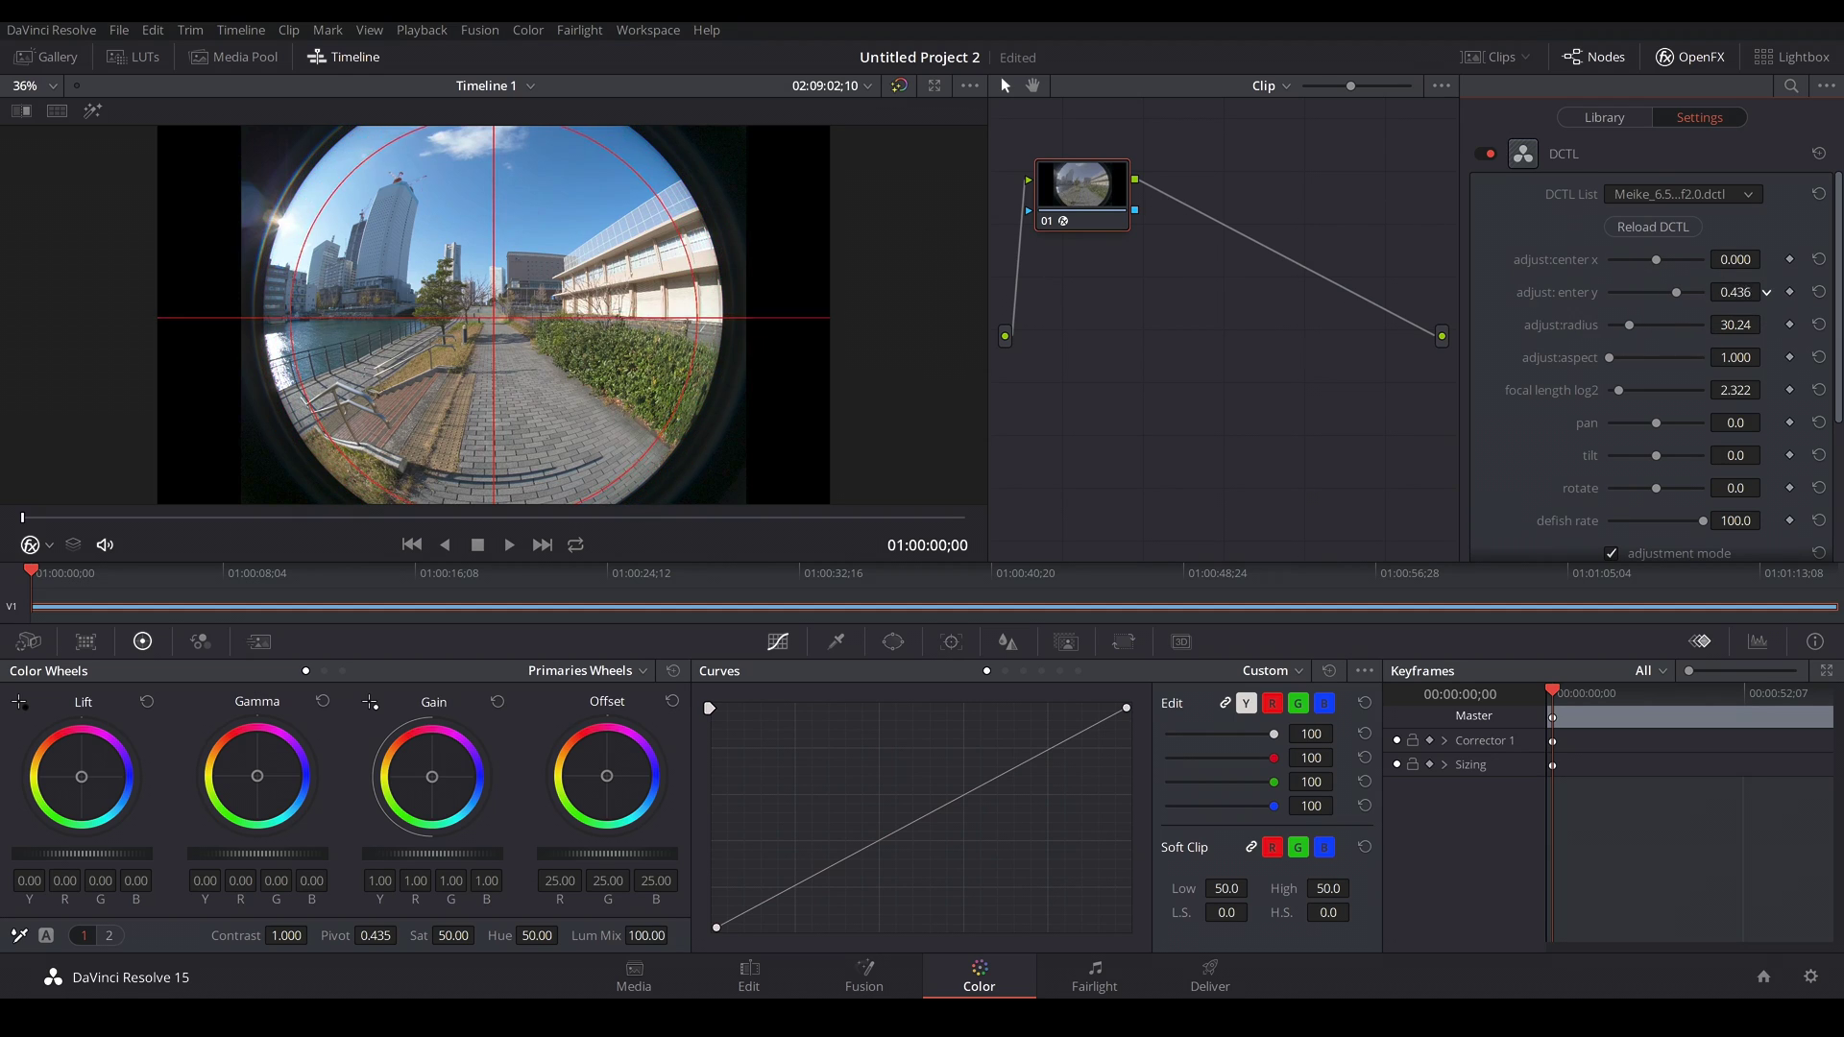
left_click(1818, 260)
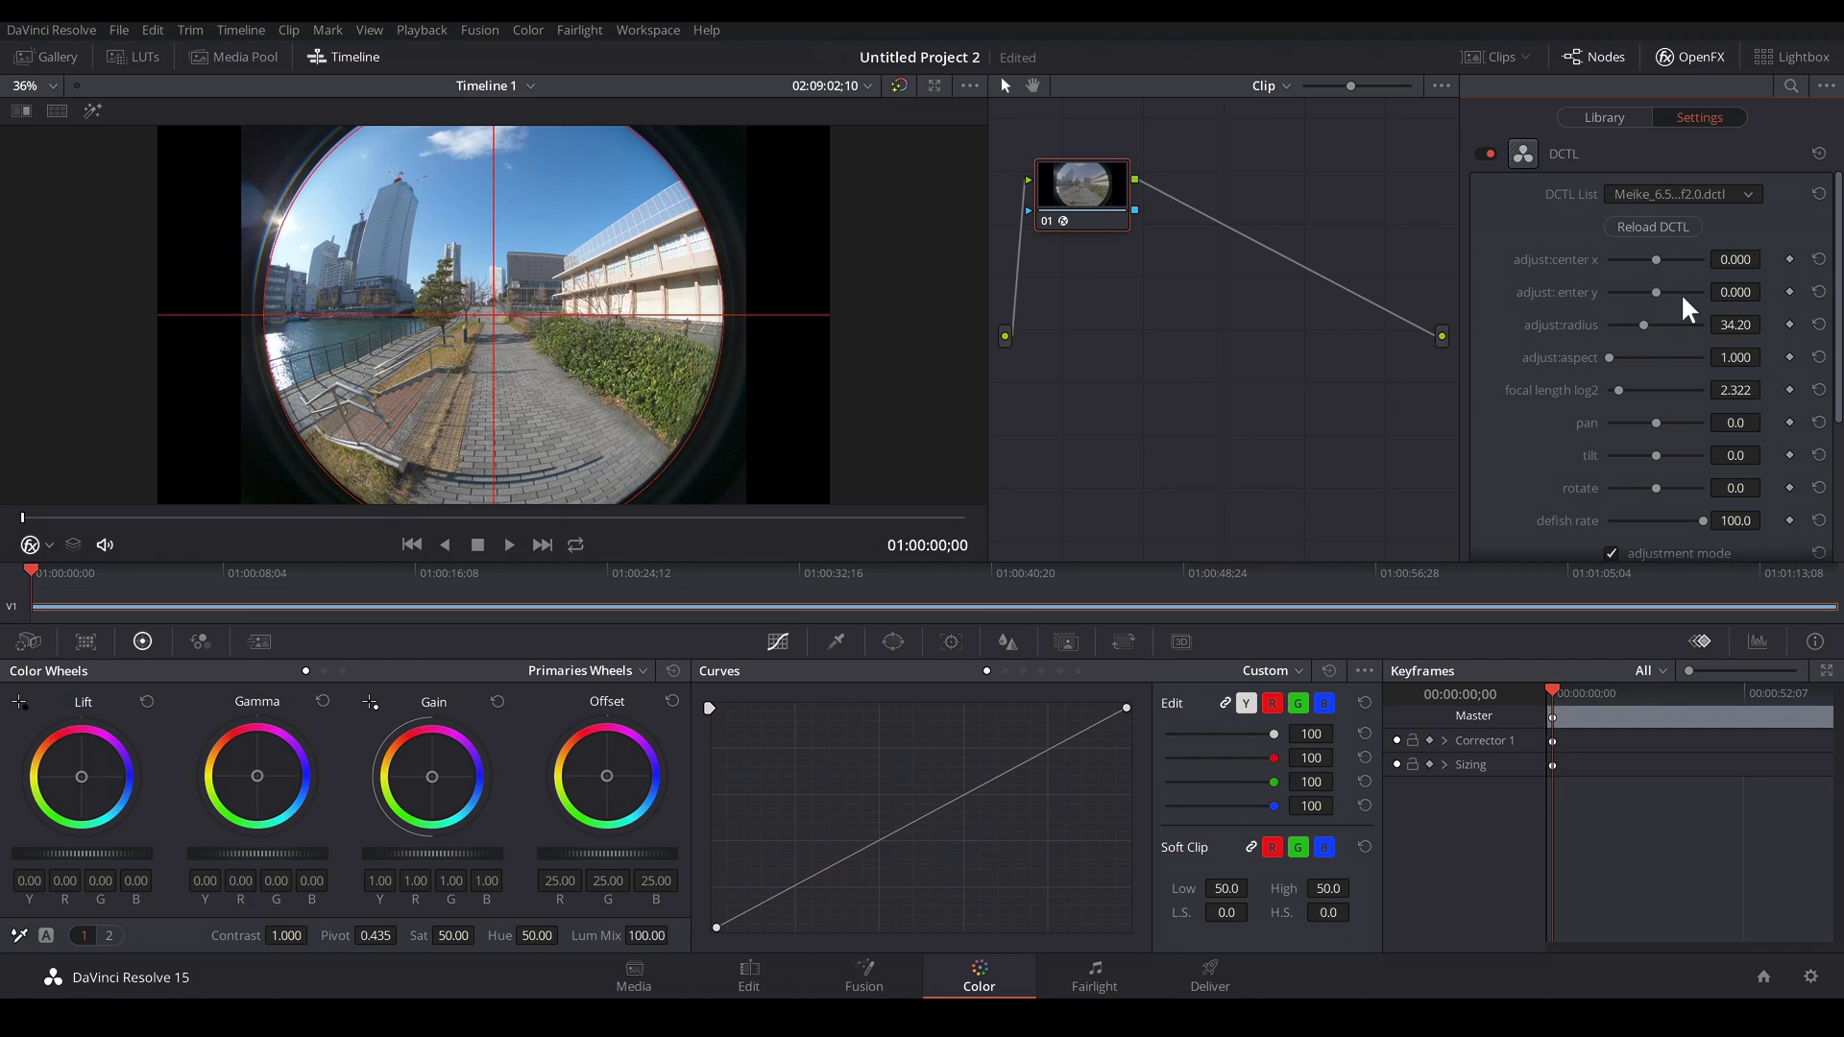
mouse_move(1736, 292)
left_mouse_down()
mouse_move(1719, 292)
mouse_move(1724, 260)
left_mouse_up()
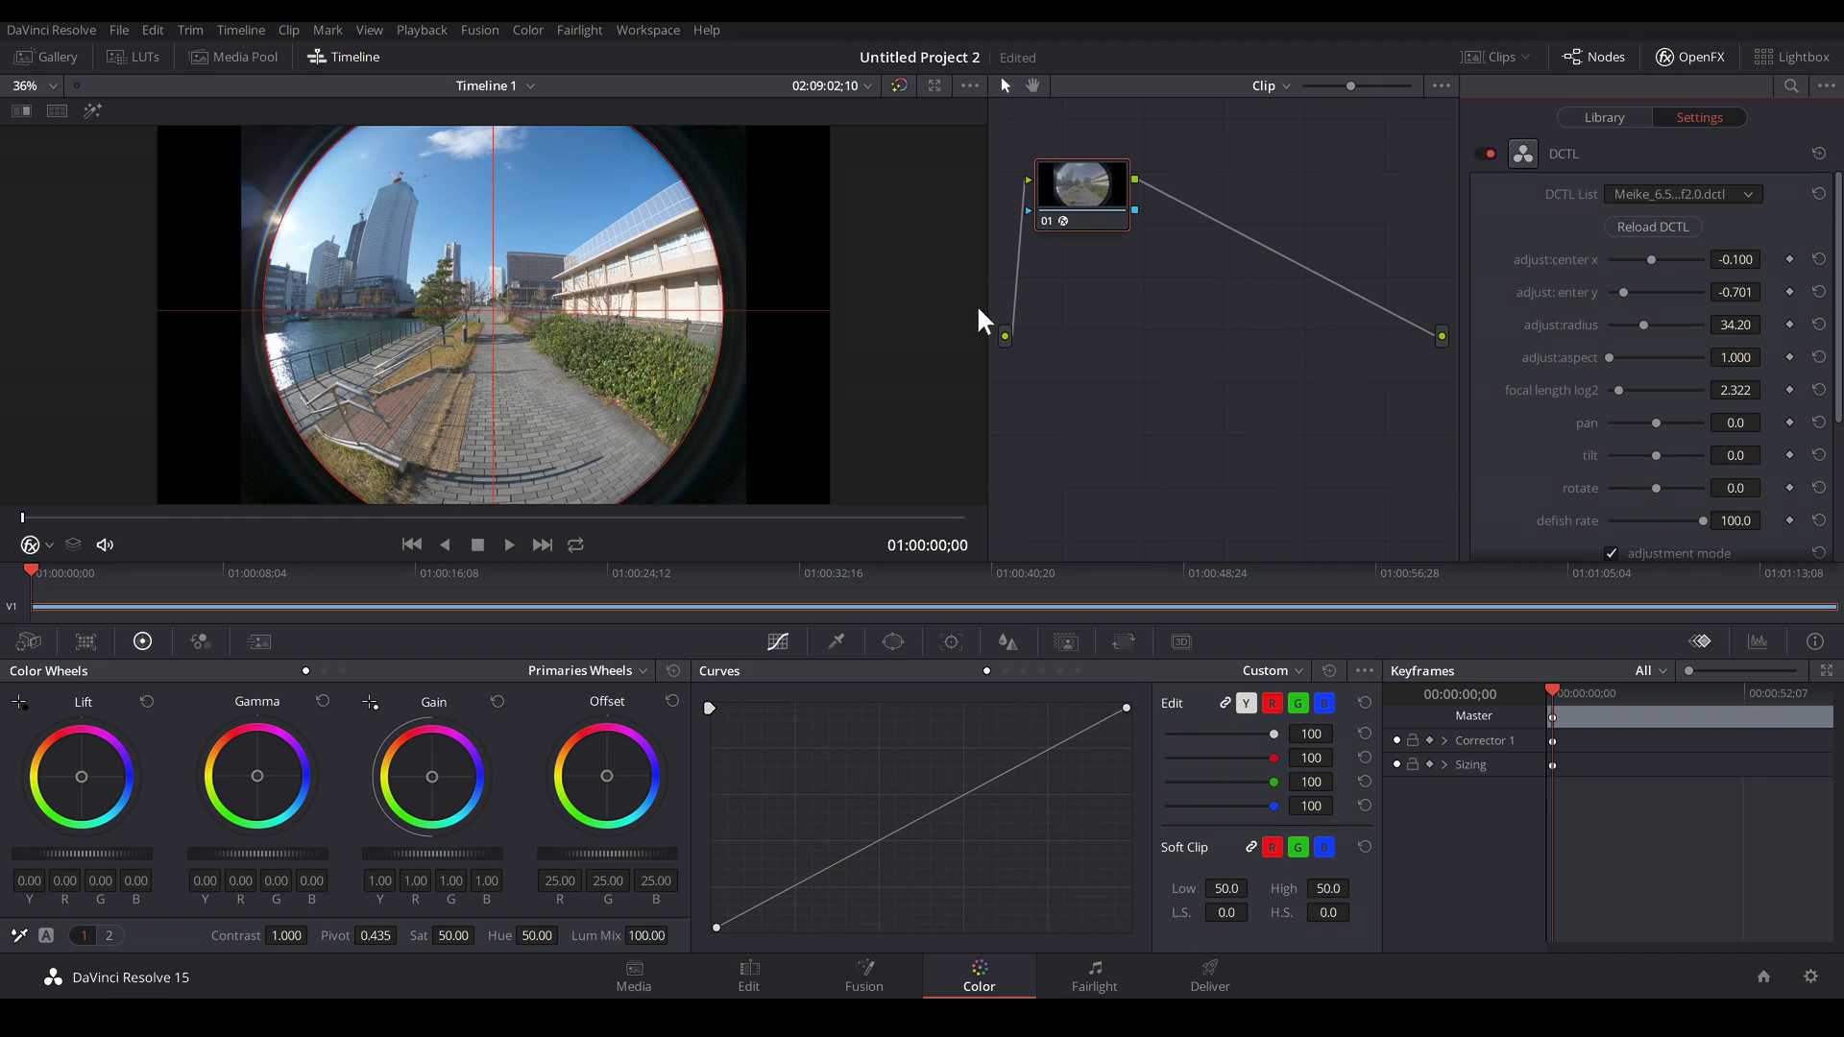
scroll(1536, 432, "down", 2)
left_click(1672, 445)
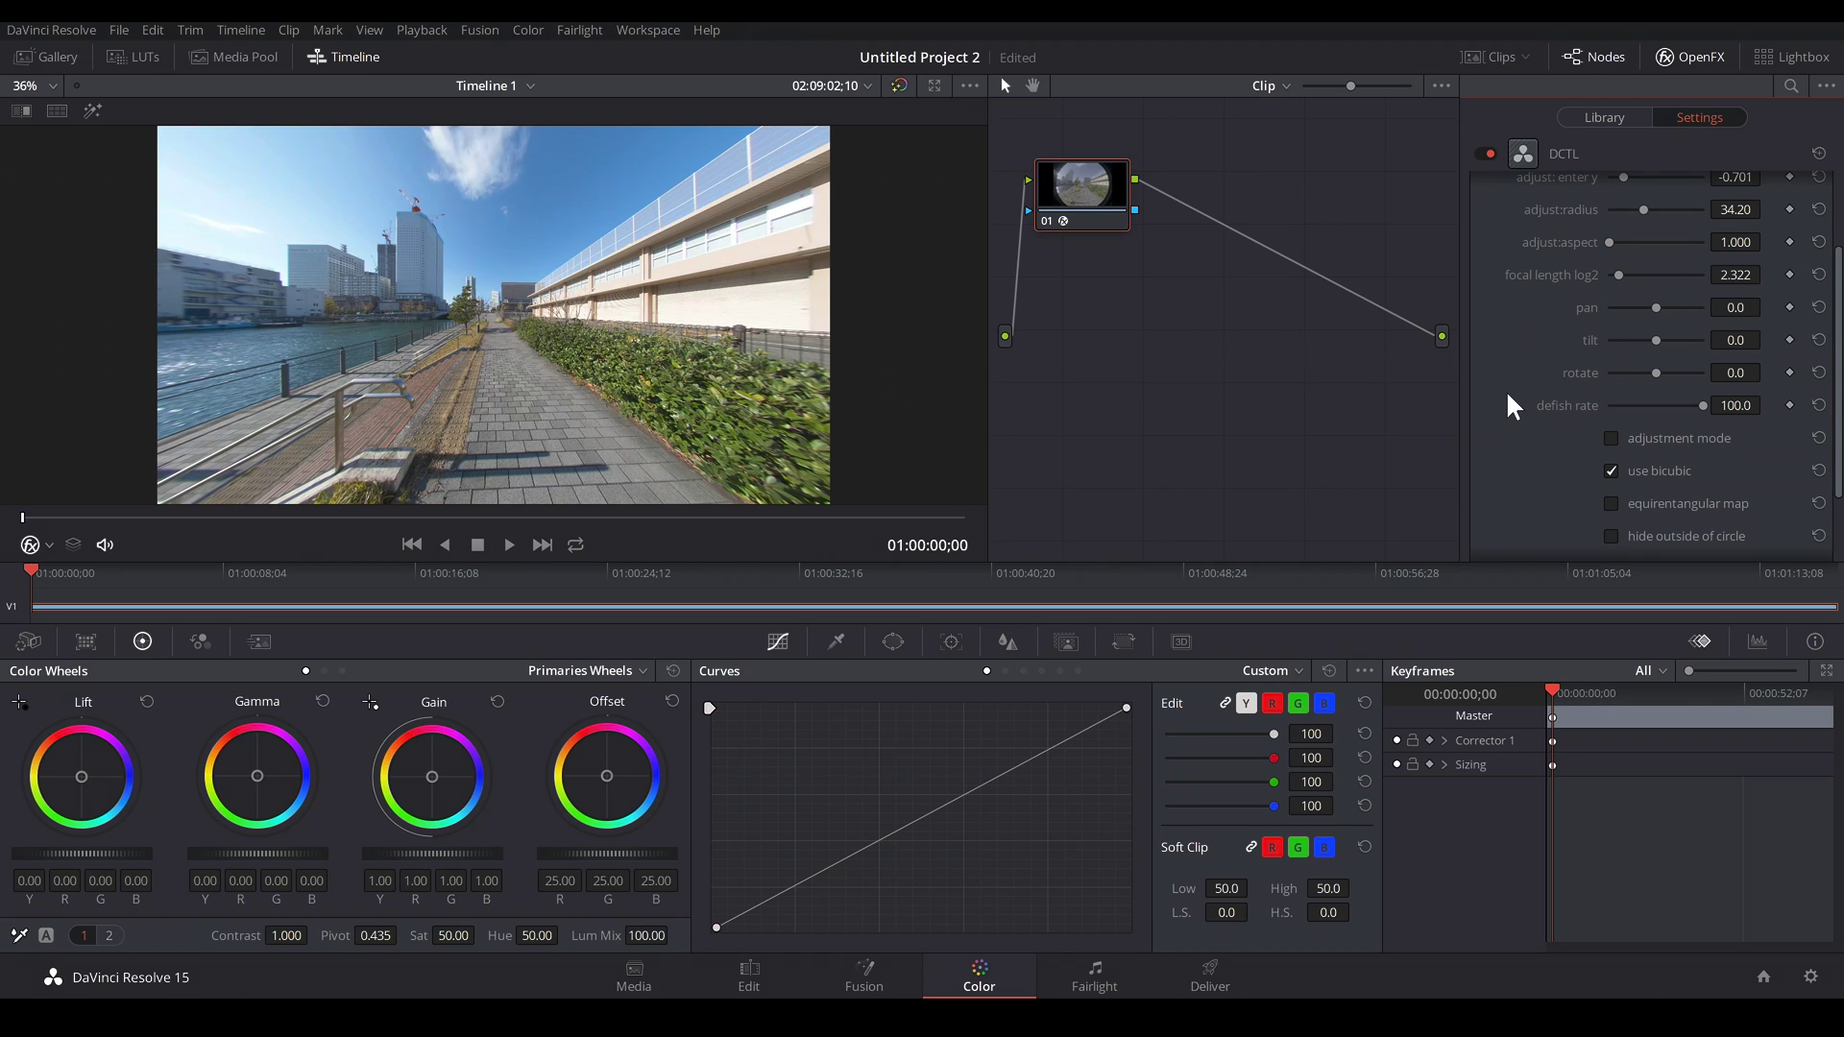
scroll(1508, 384, "up", 1)
mouse_move(1620, 303)
left_mouse_down()
mouse_move(1765, 335)
mouse_move(1745, 394)
left_mouse_up()
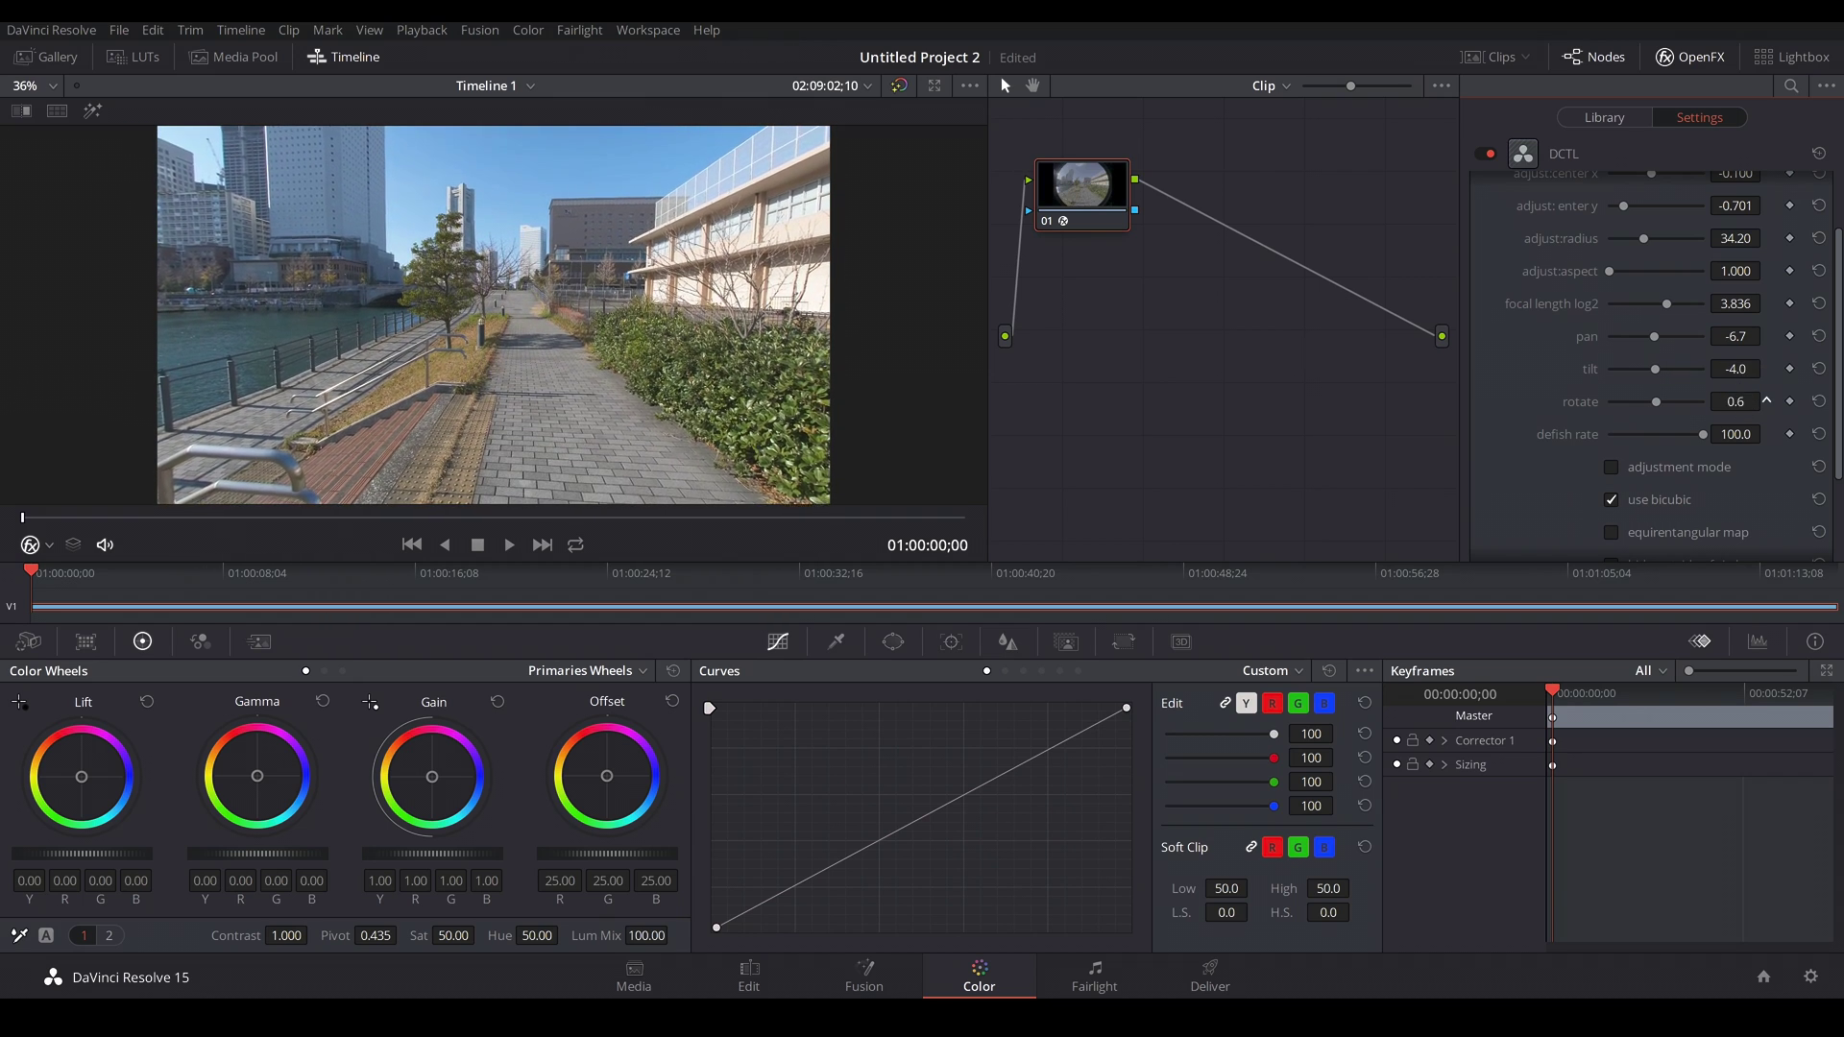
left_click_drag(1766, 400, 1767, 401)
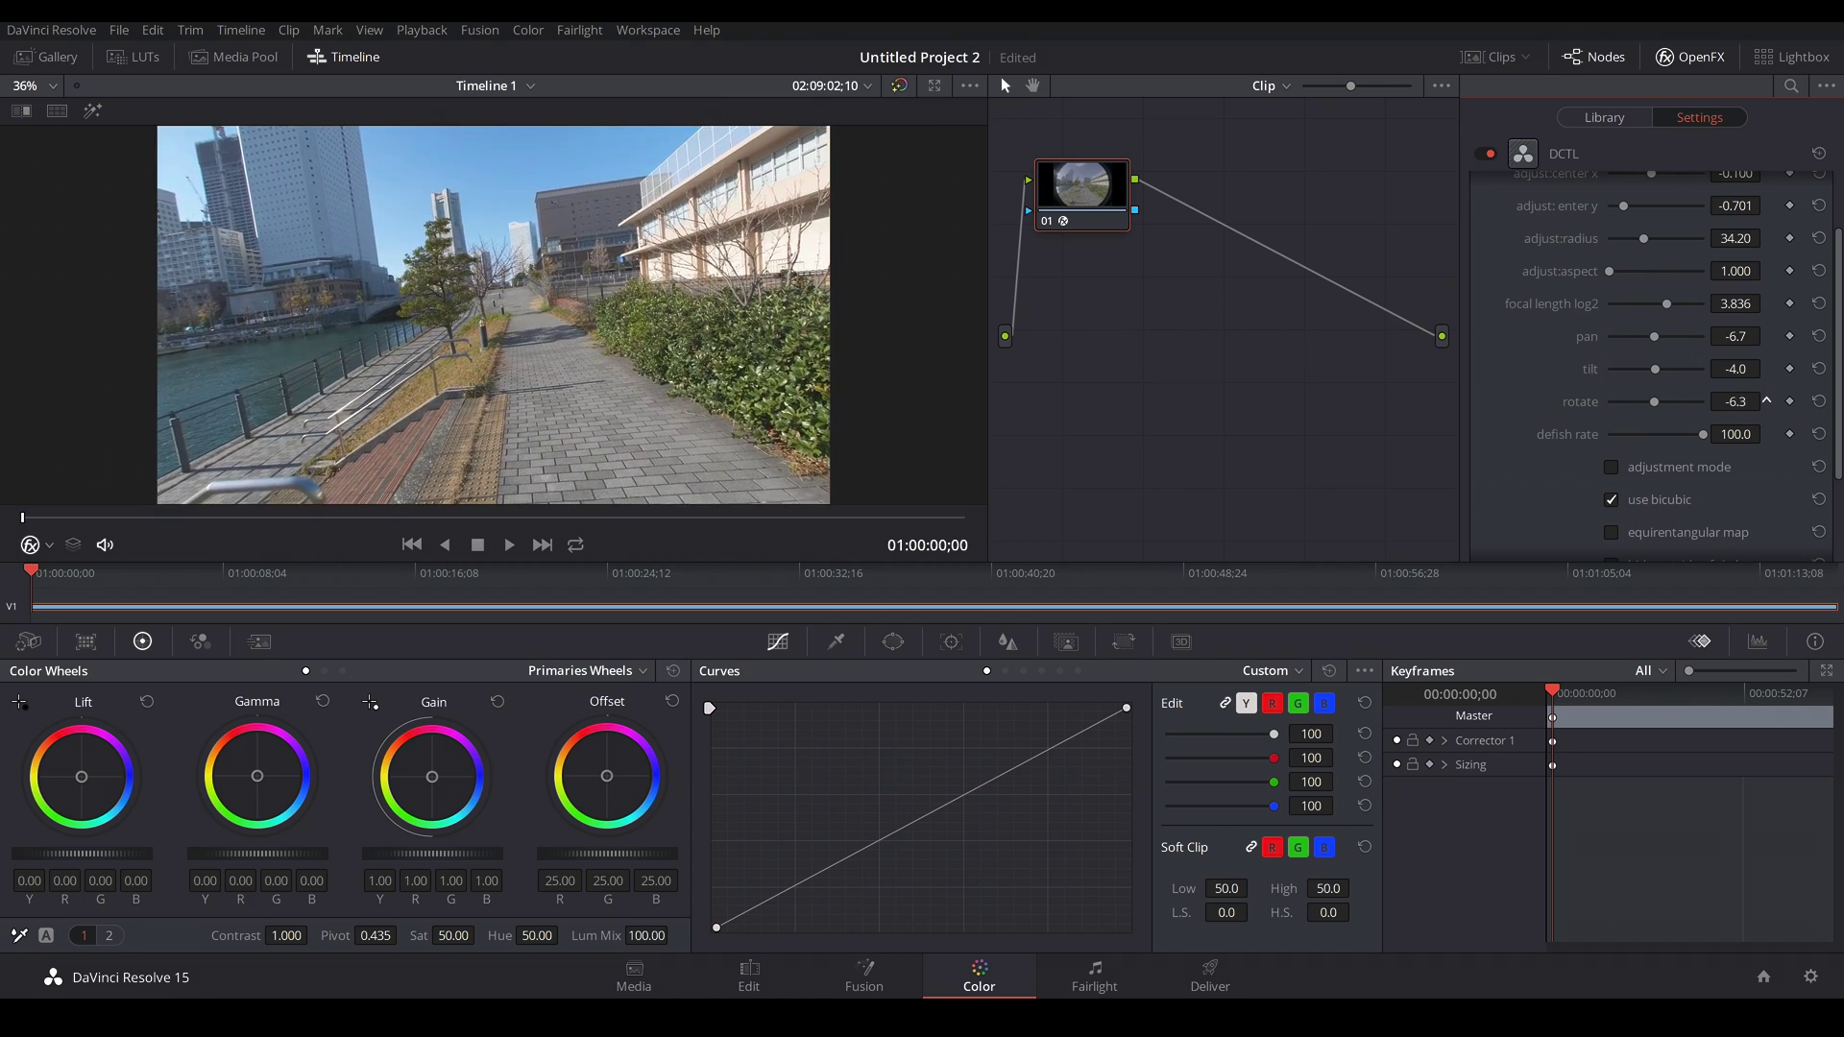
left_click(1819, 401)
left_click(1819, 369)
left_click(1820, 336)
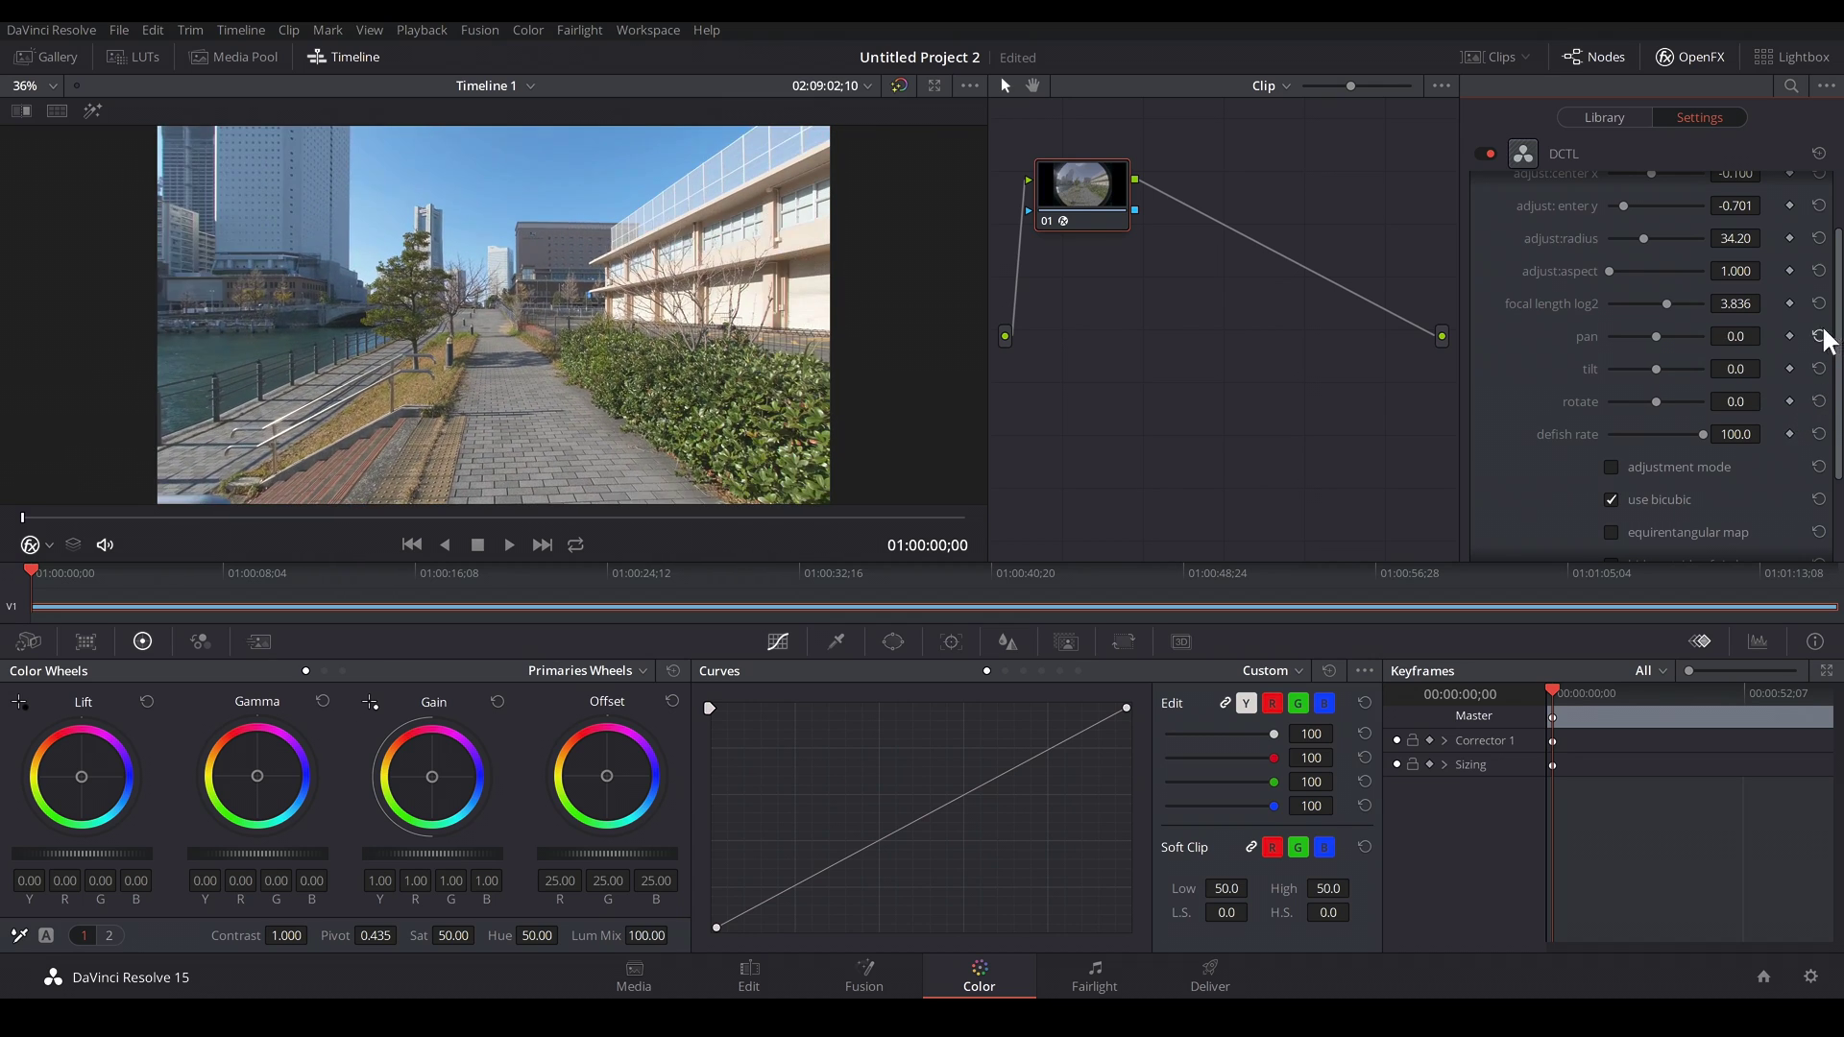
left_click(1819, 304)
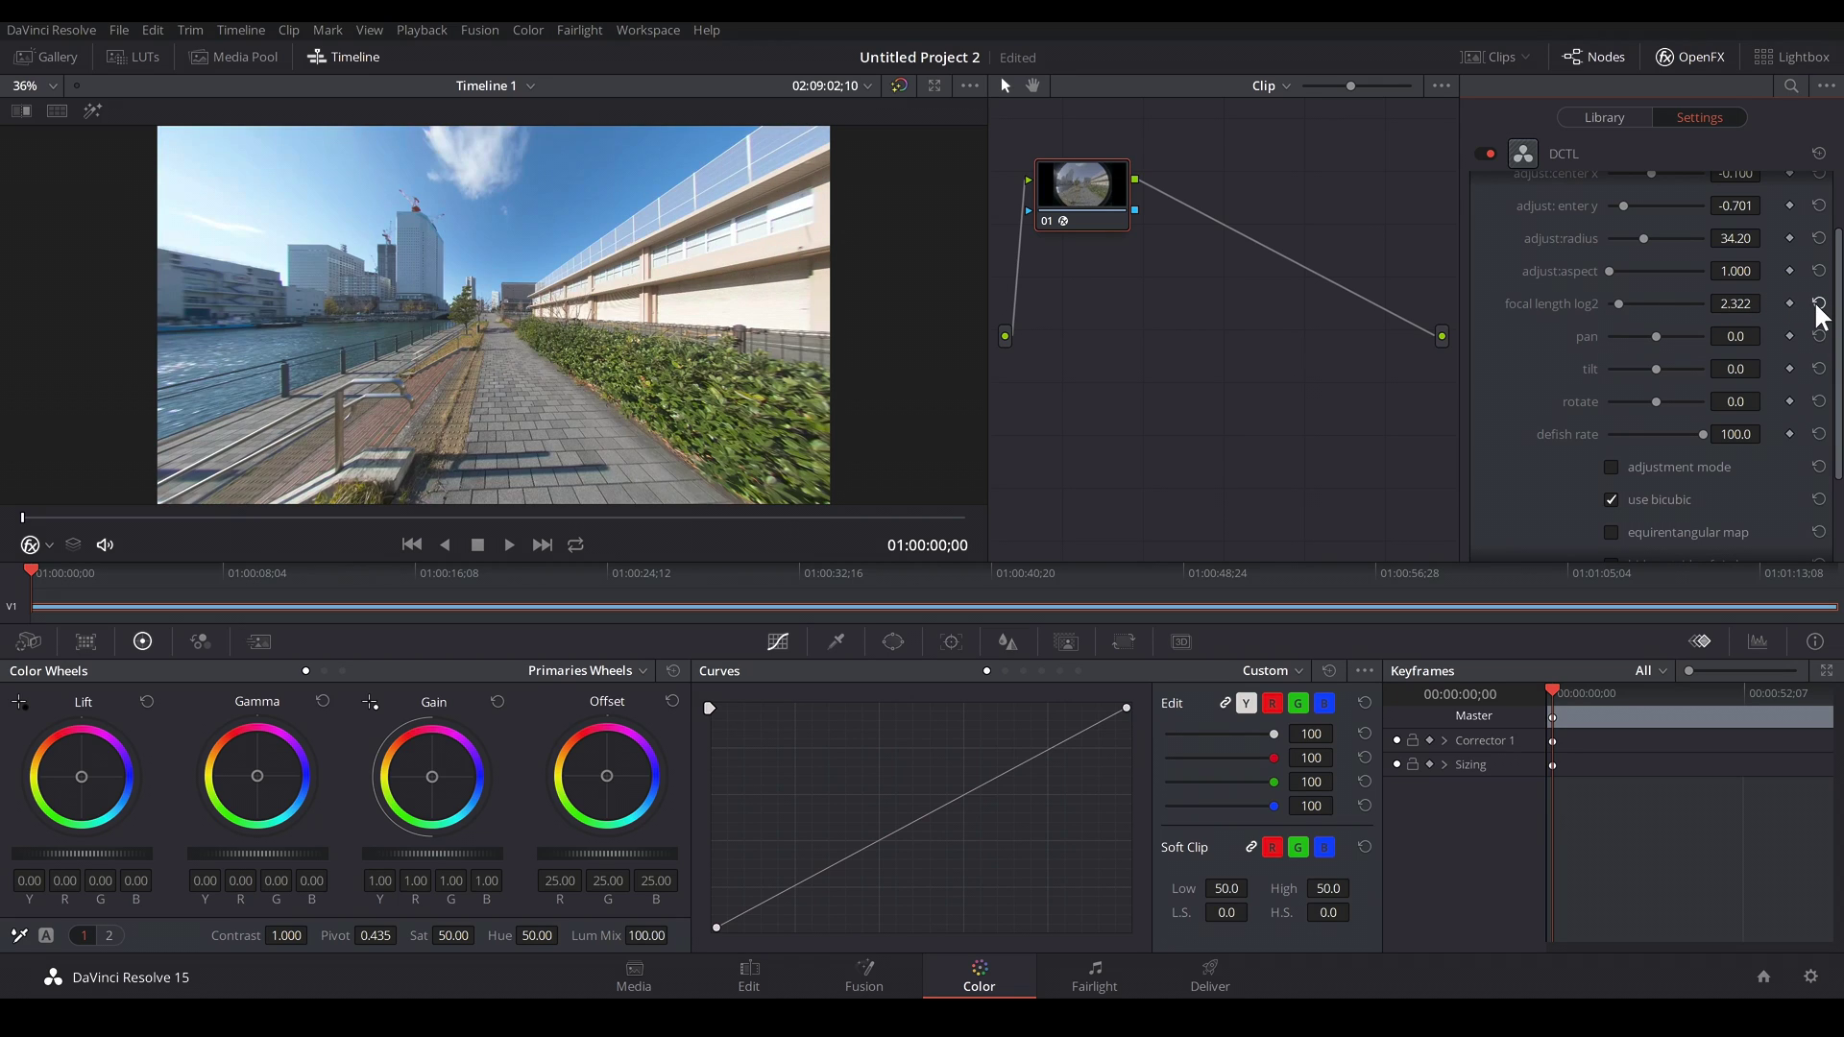
scroll(1519, 479, "down", 3)
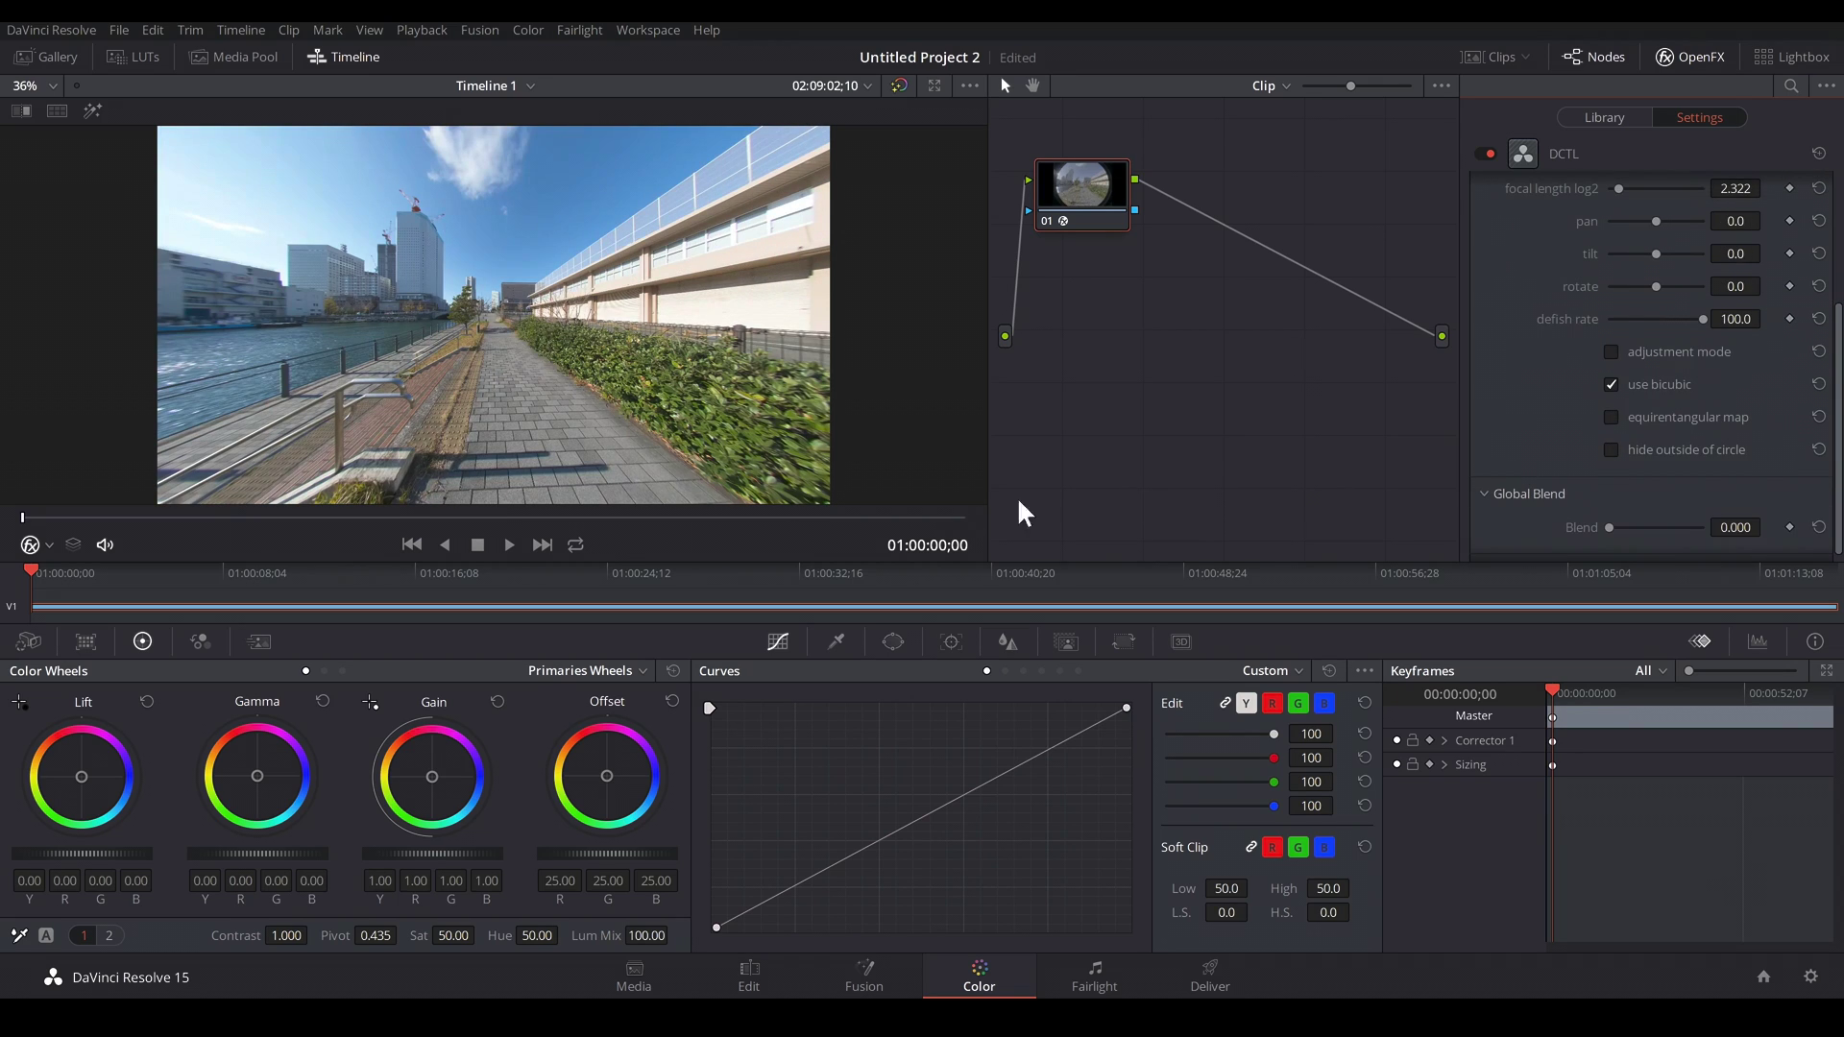
scroll(815, 485, "up", 2)
scroll(515, 371, "up", 2)
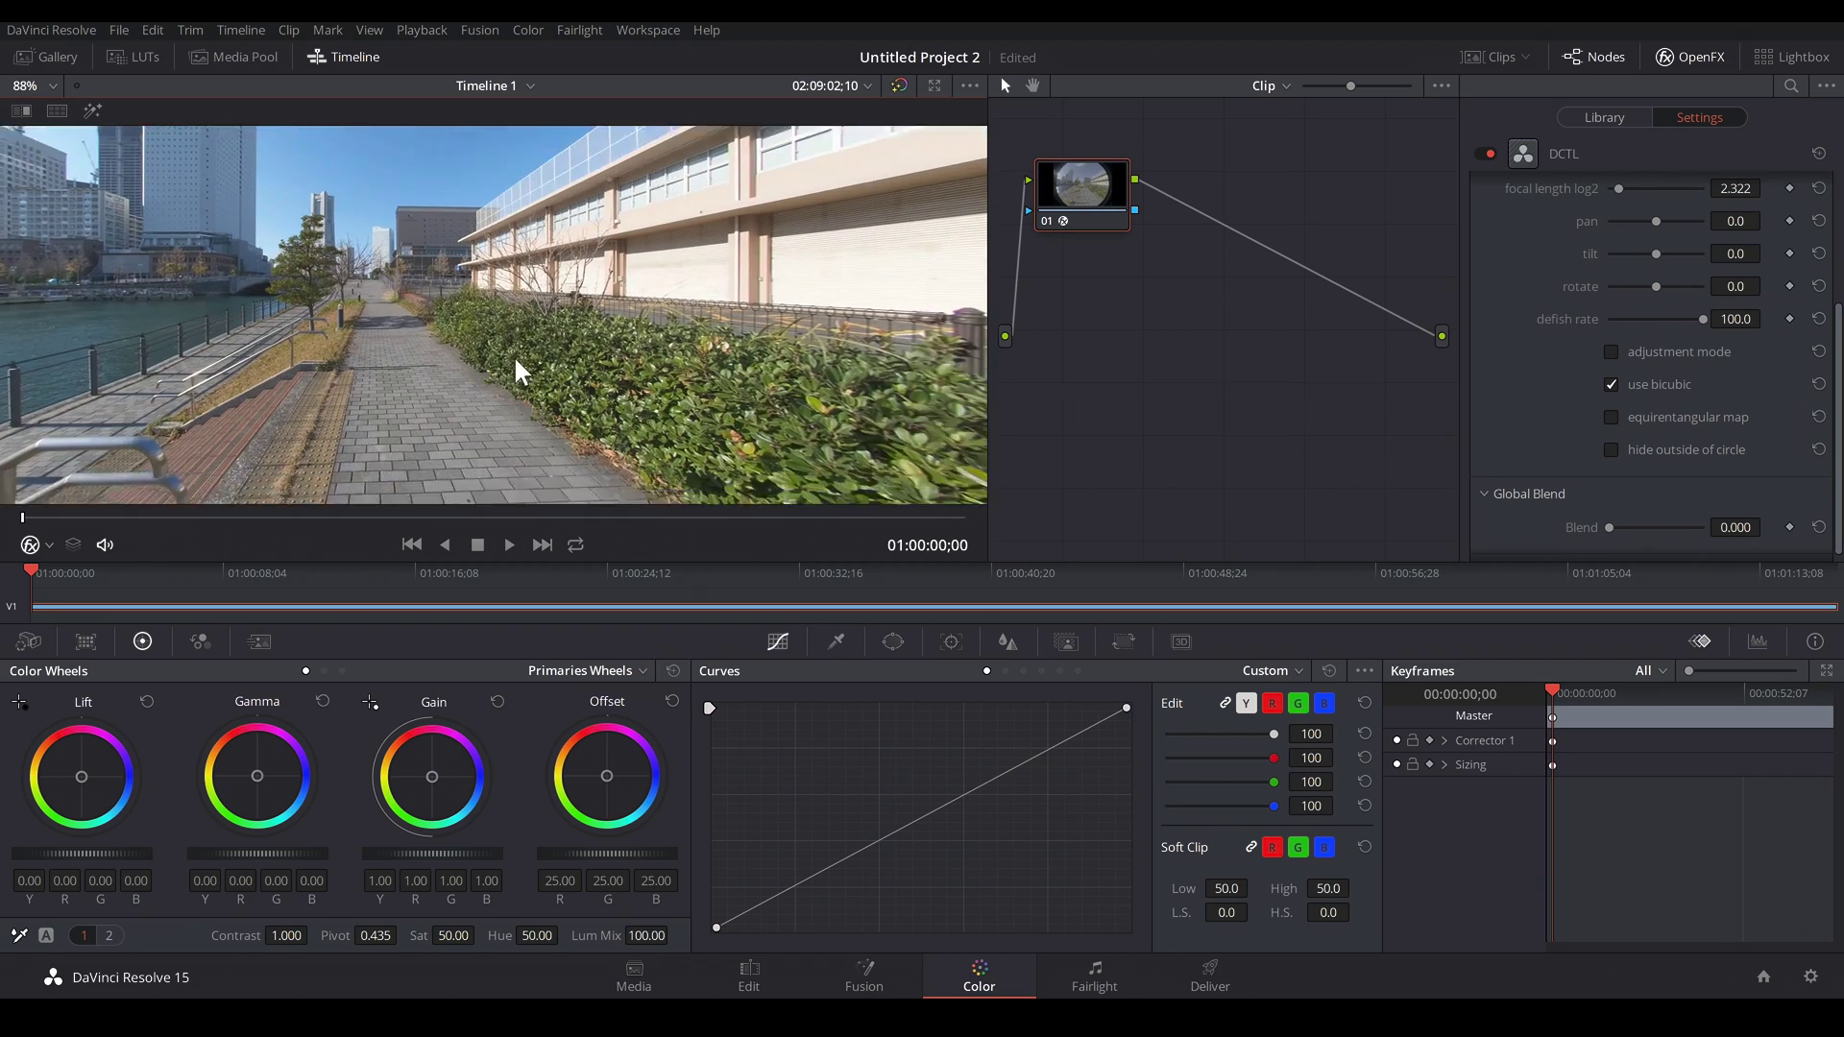
scroll(556, 337, "up", 2)
scroll(743, 402, "up", 1)
scroll(781, 375, "up", 1)
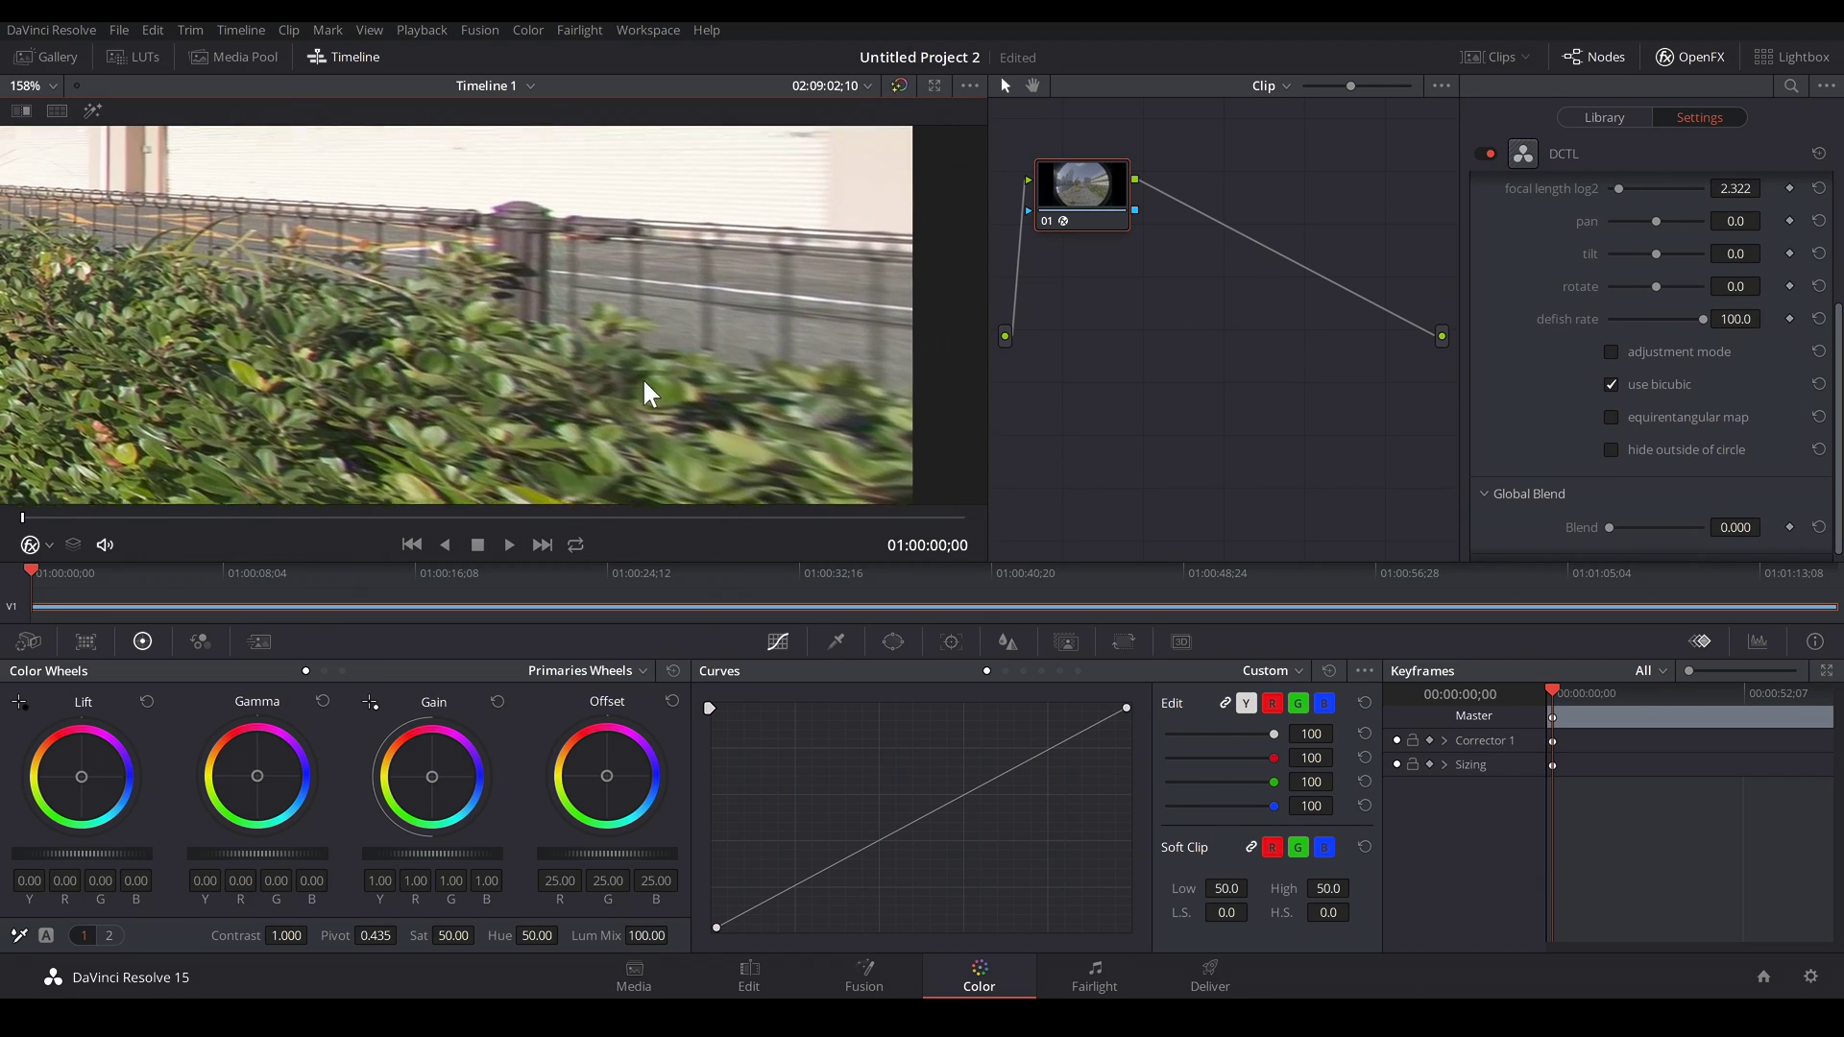
scroll(646, 391, "up", 1)
left_click(1672, 393)
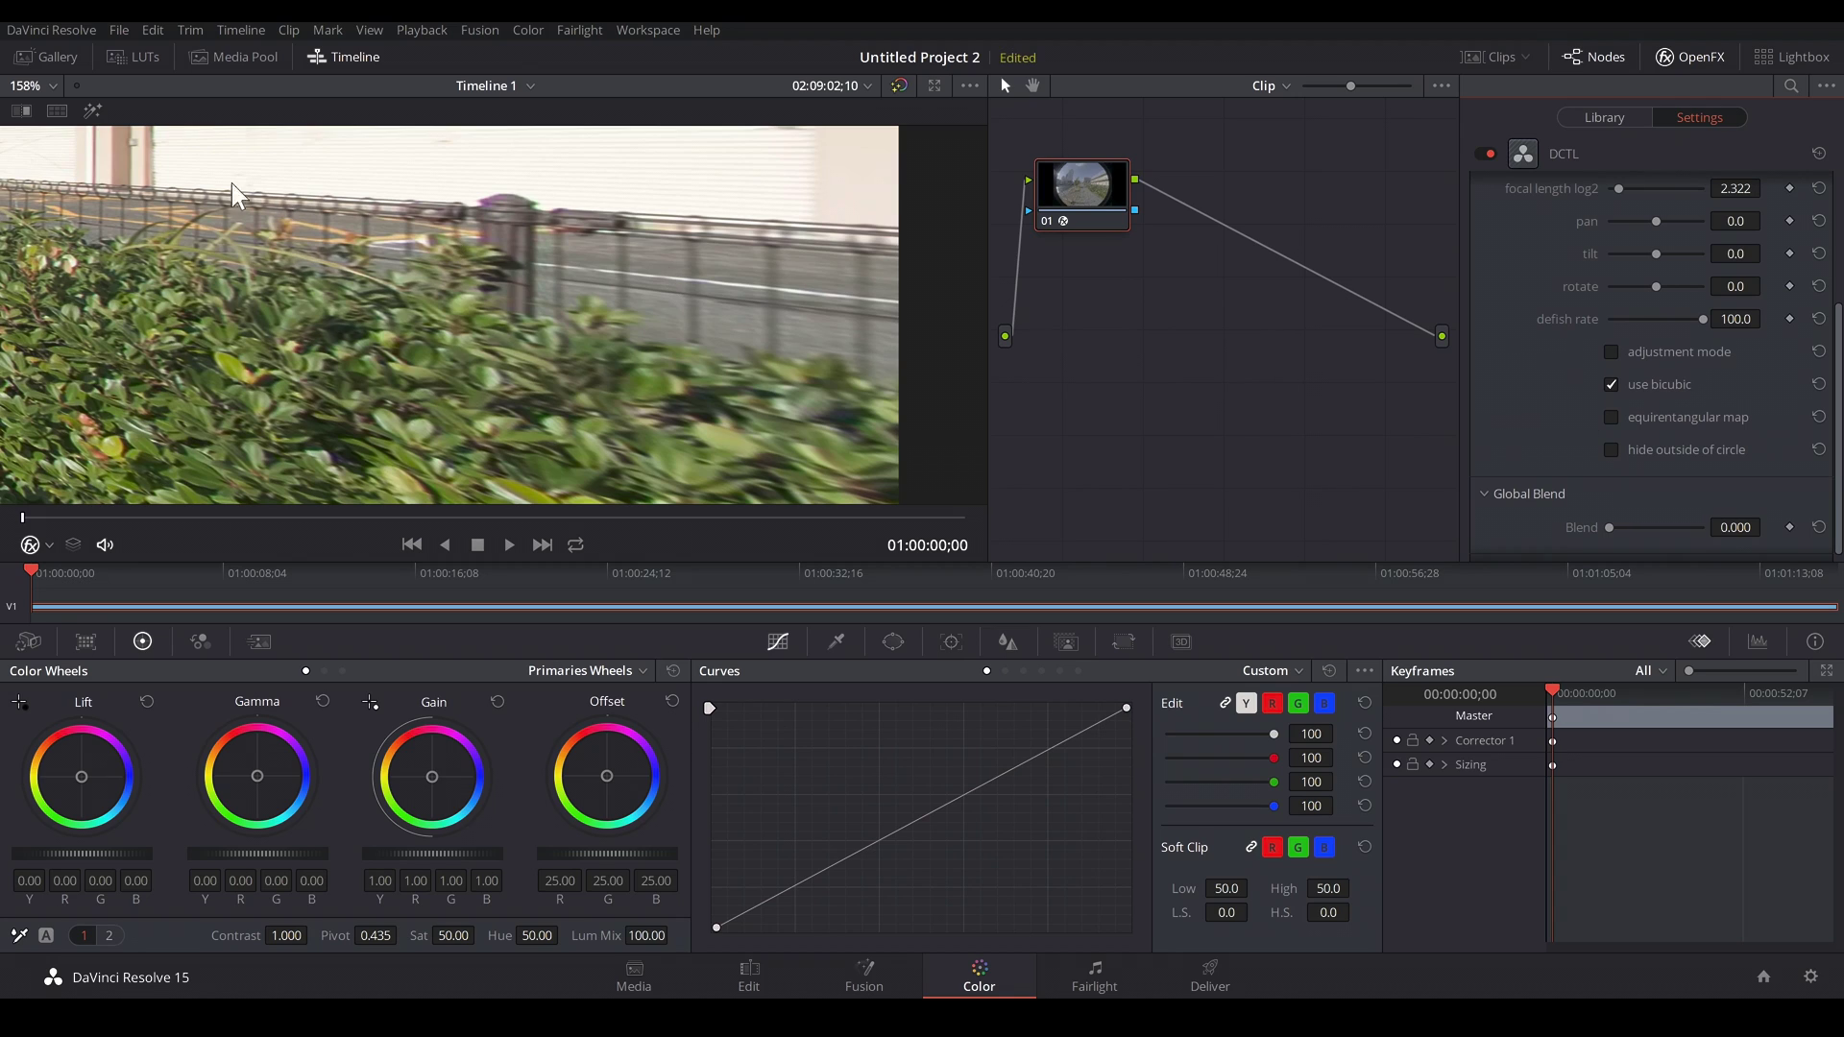
left_click(28, 85)
left_click(38, 106)
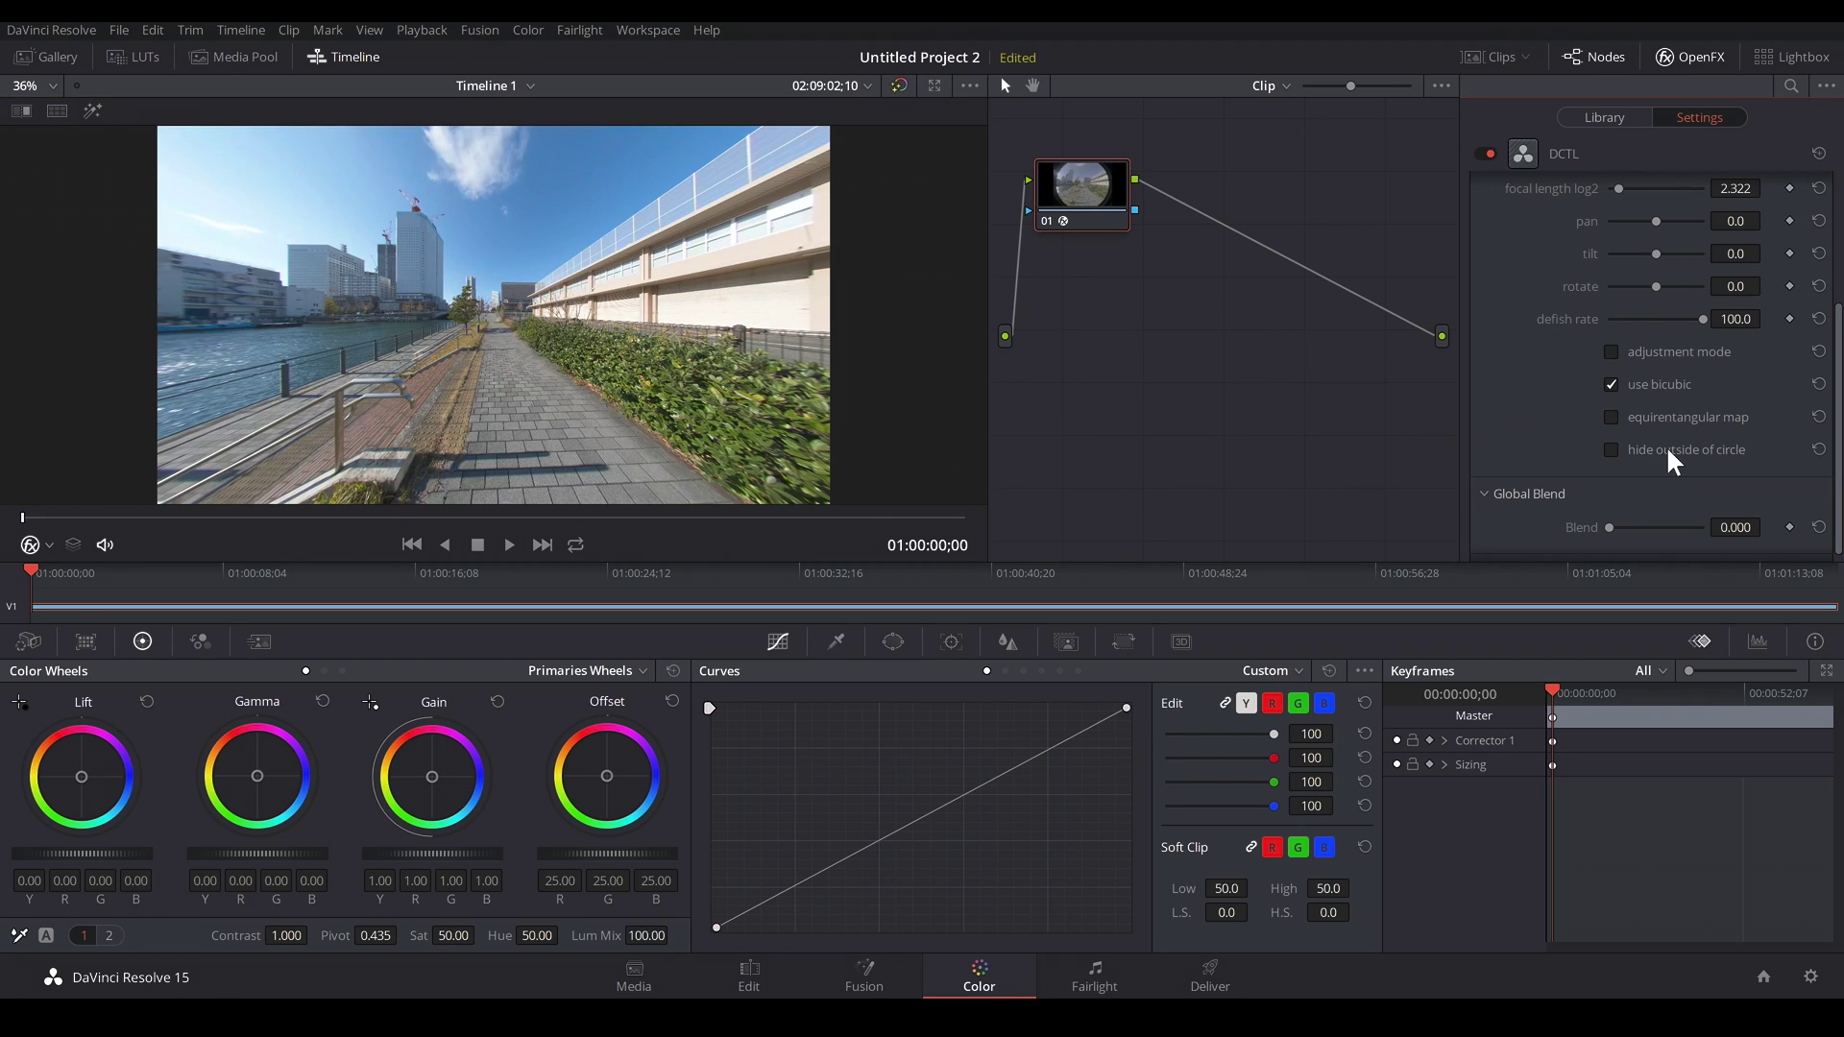
Compare the raw fisheye guide view with the defished image, keeping hide outside of circle on.
scroll(1537, 365, "up", 2)
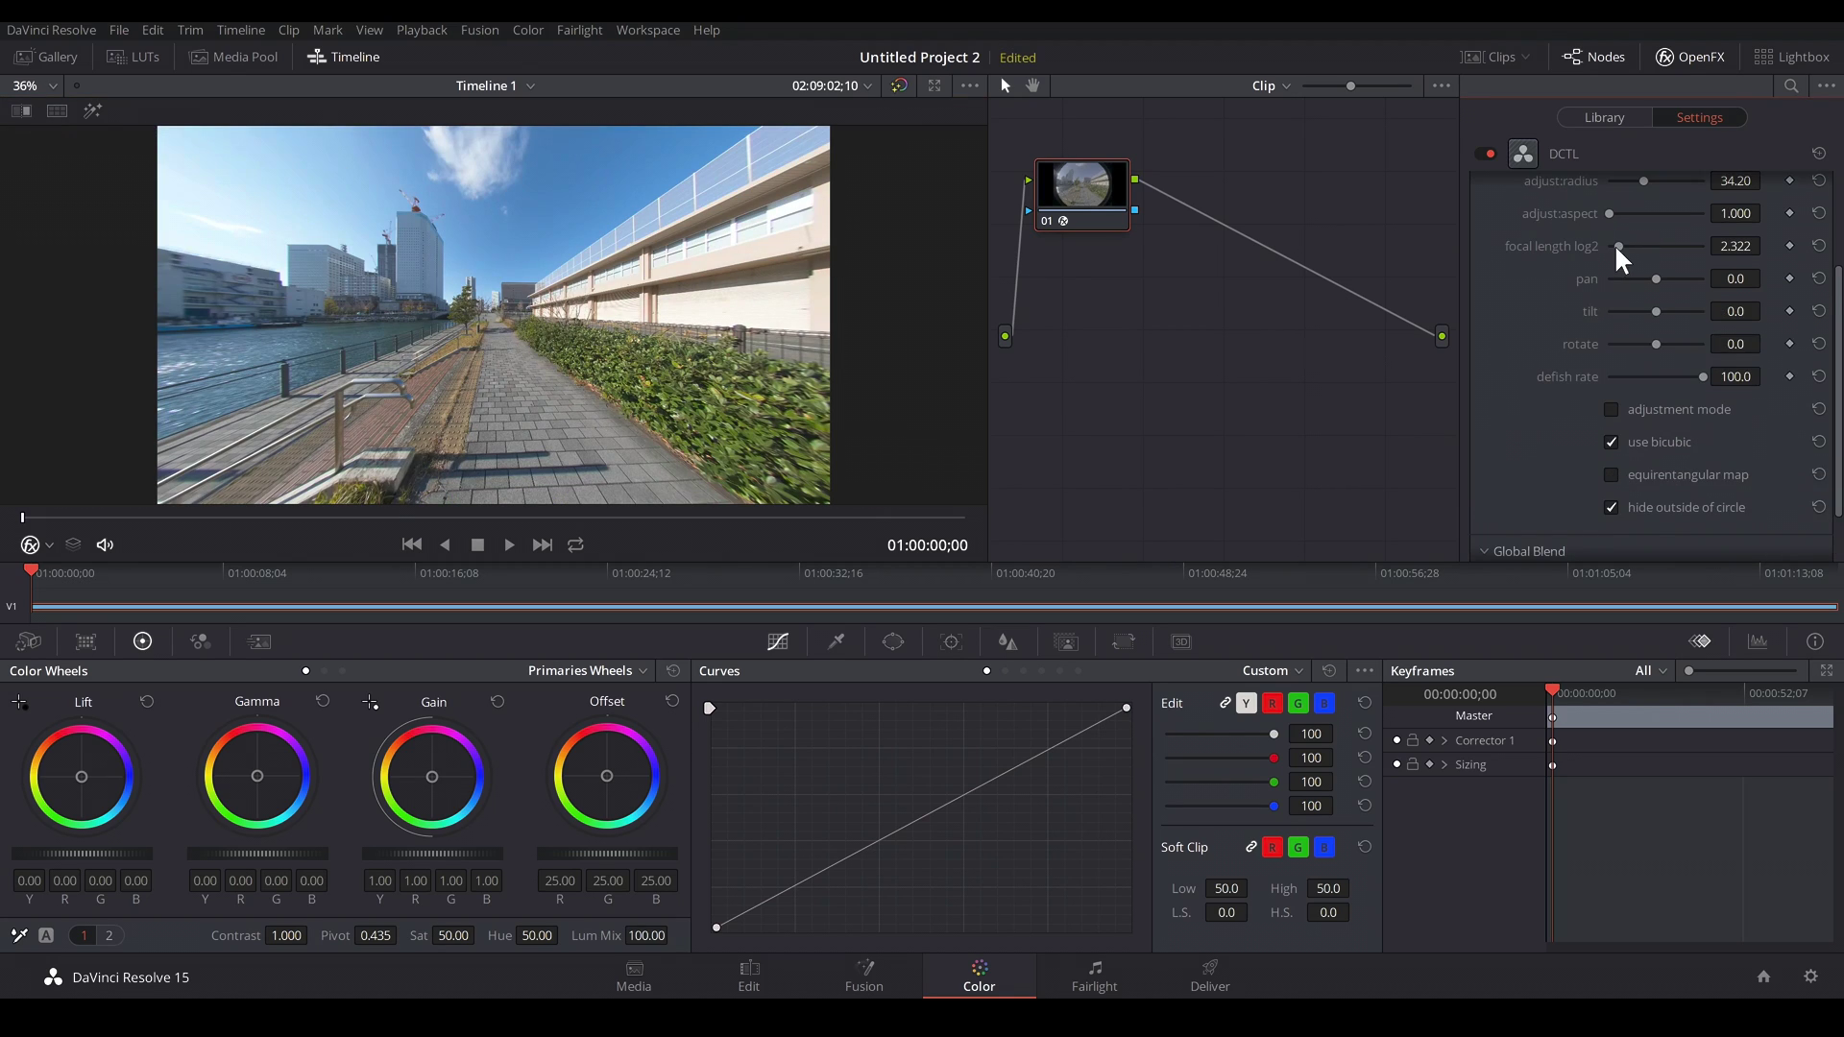
left_click_drag(1616, 247, 1590, 252)
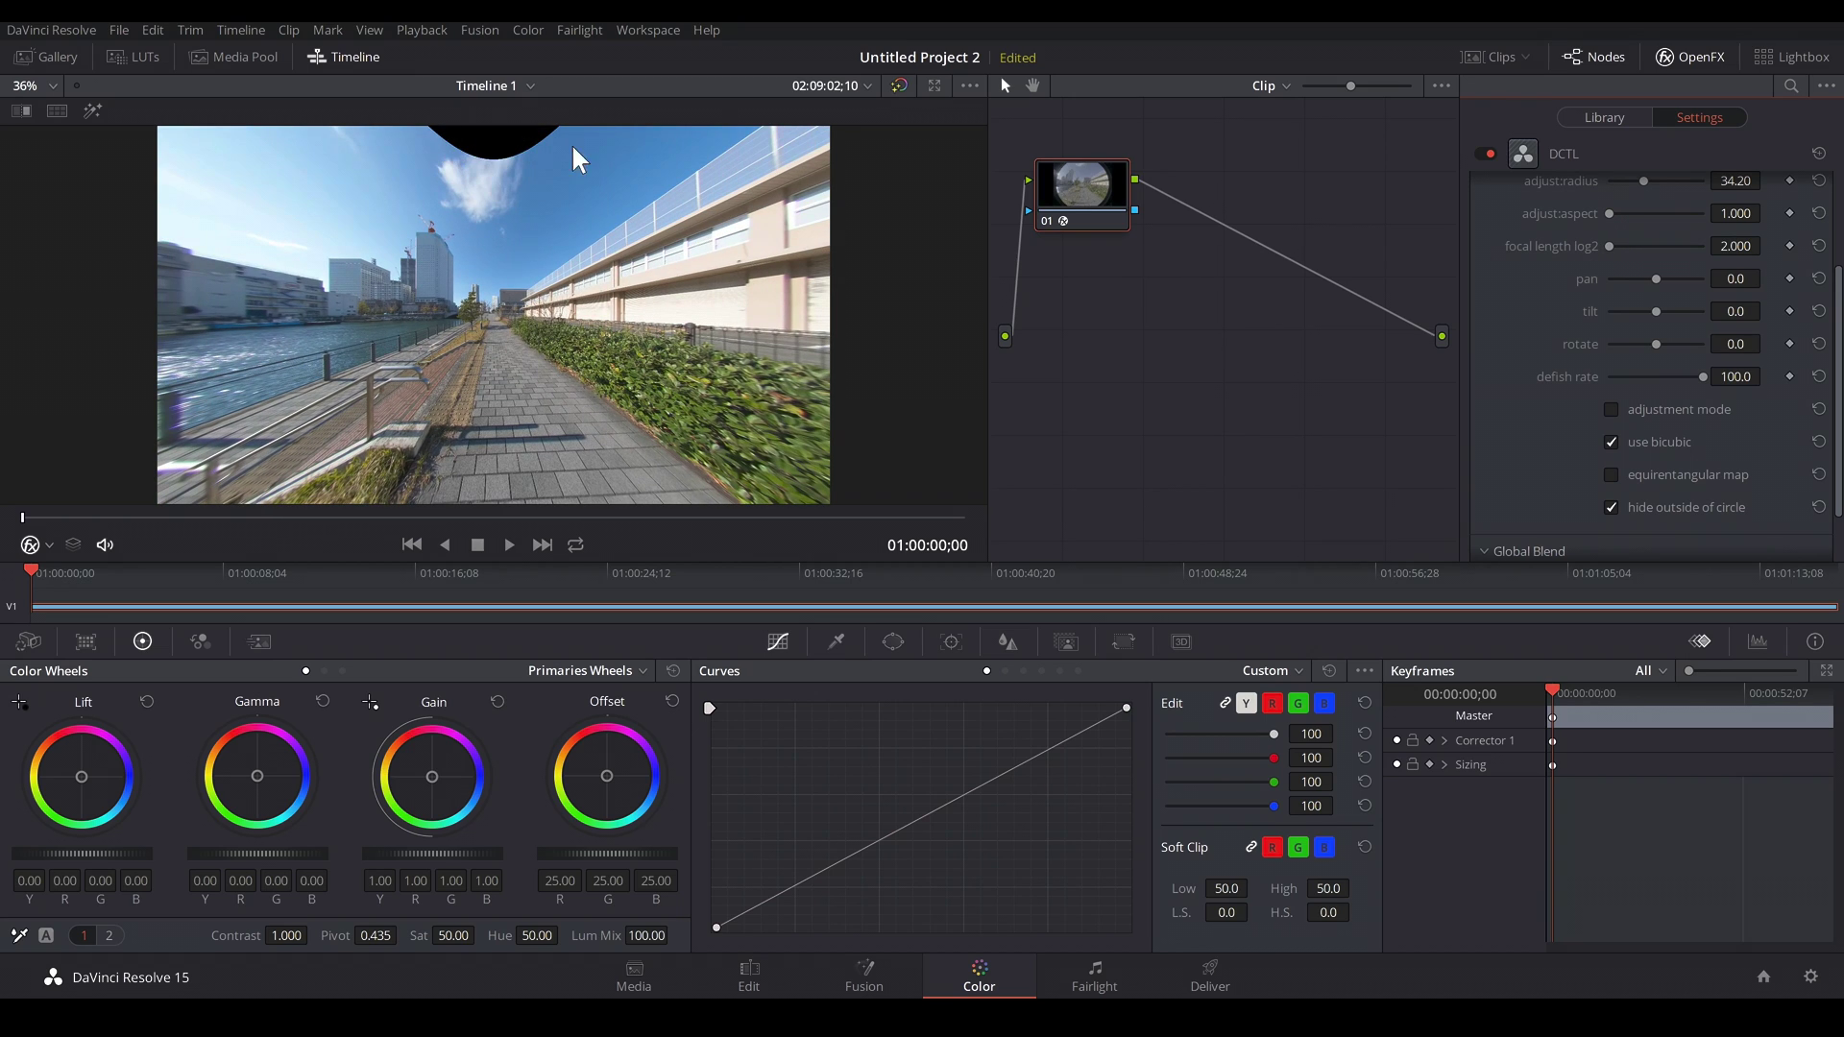
left_click(1668, 411)
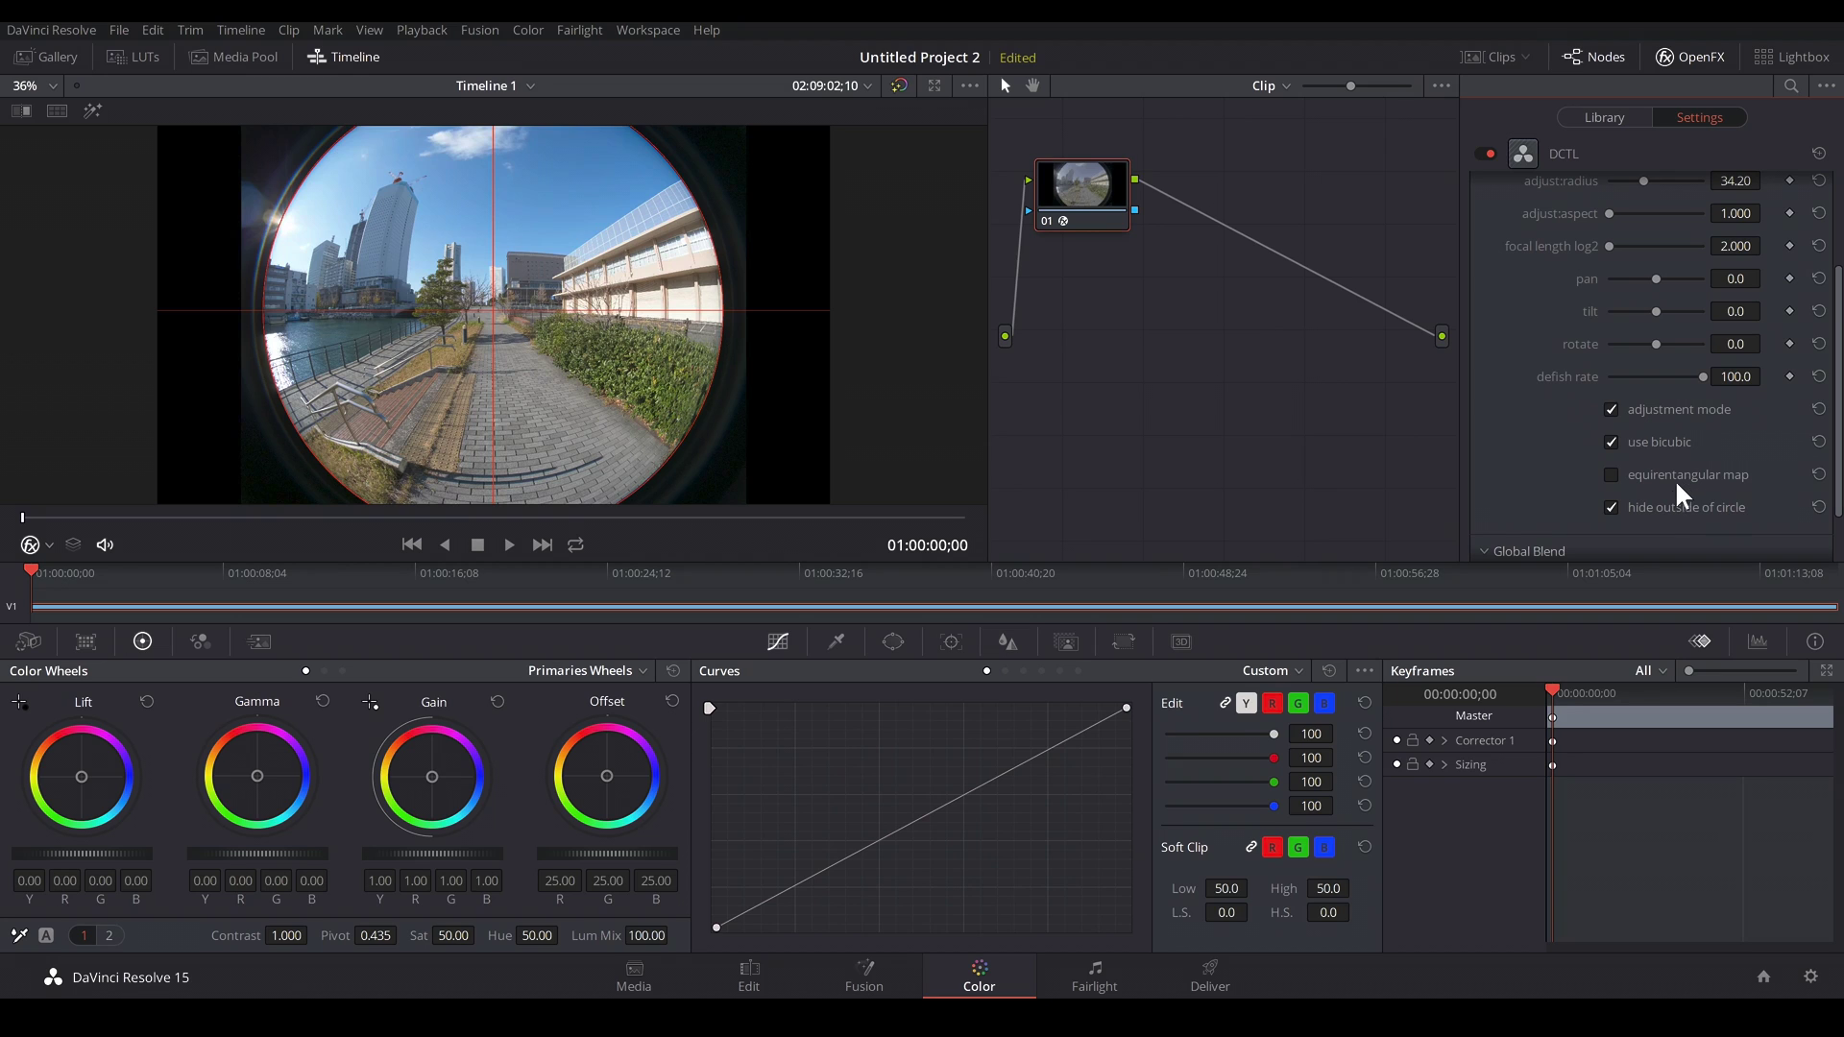
left_click(1691, 413)
left_click(1682, 510)
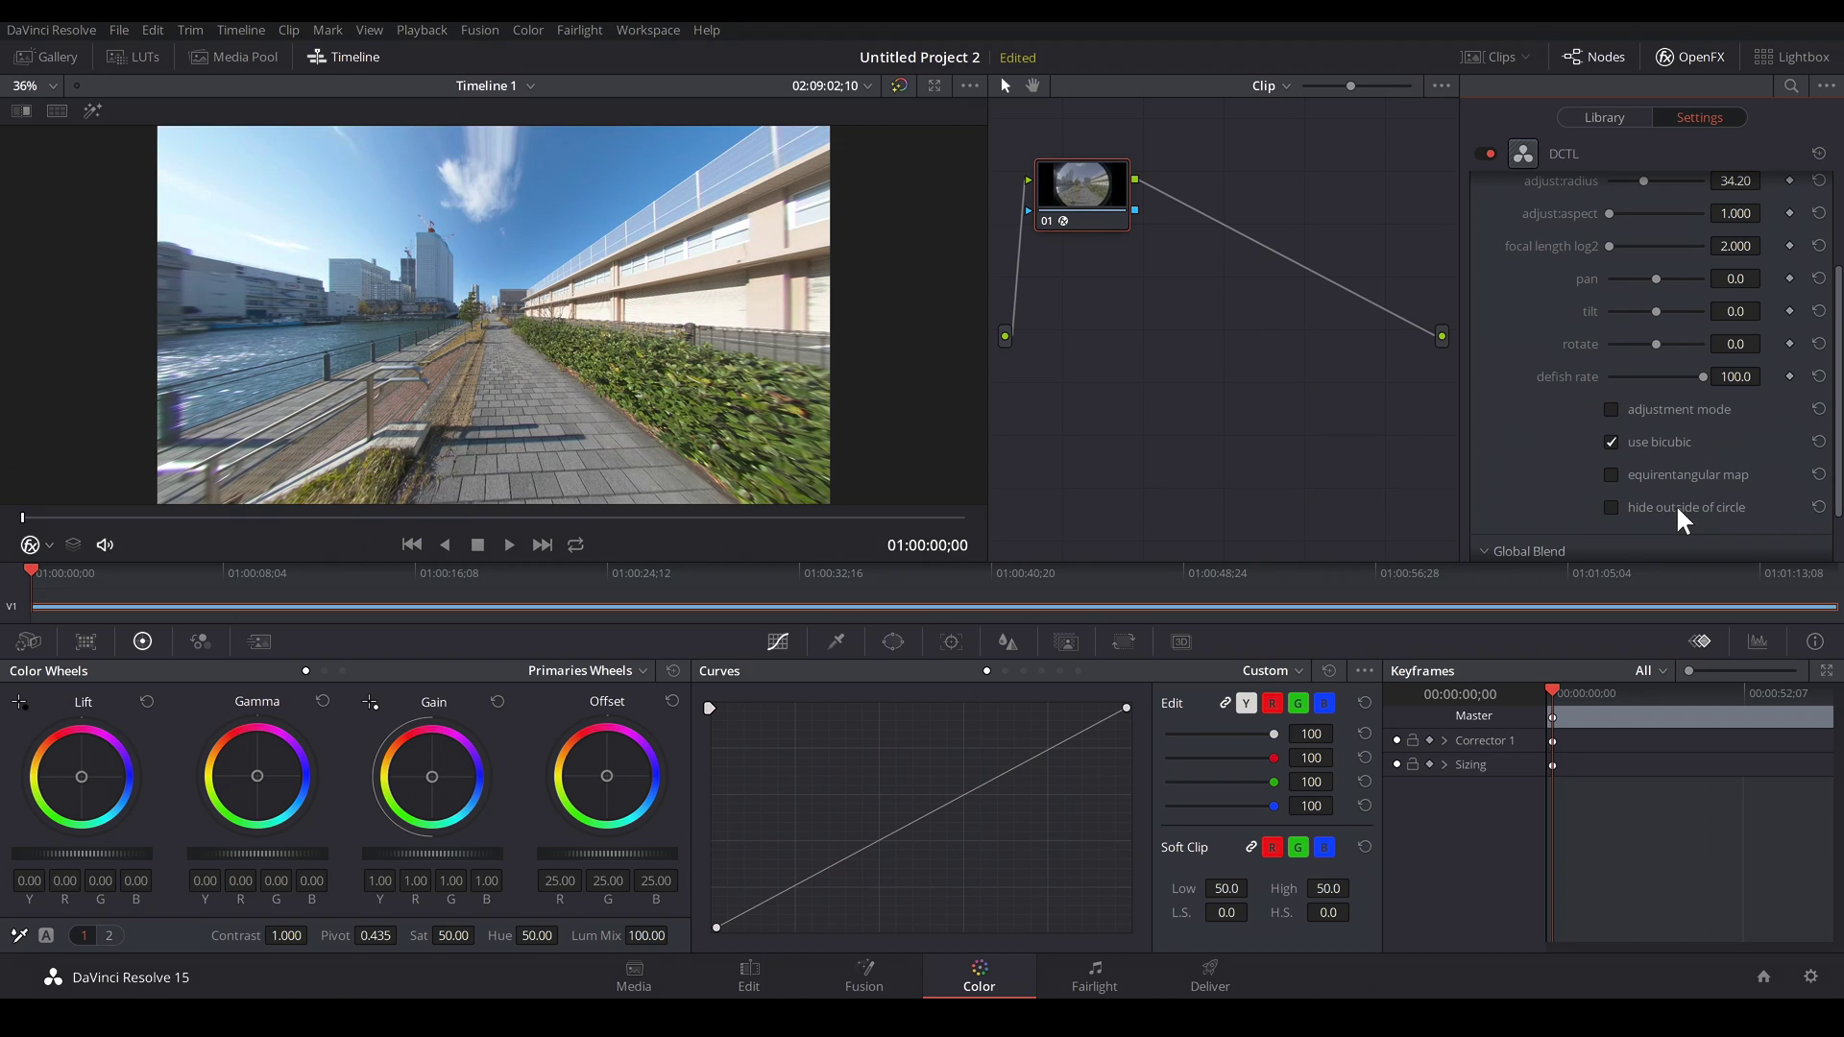
left_click(1681, 509)
Set focal length log2 to 2.330, compare equirectangular and defish strength, and pan to -1.8.
left_click_drag(1729, 245, 1758, 246)
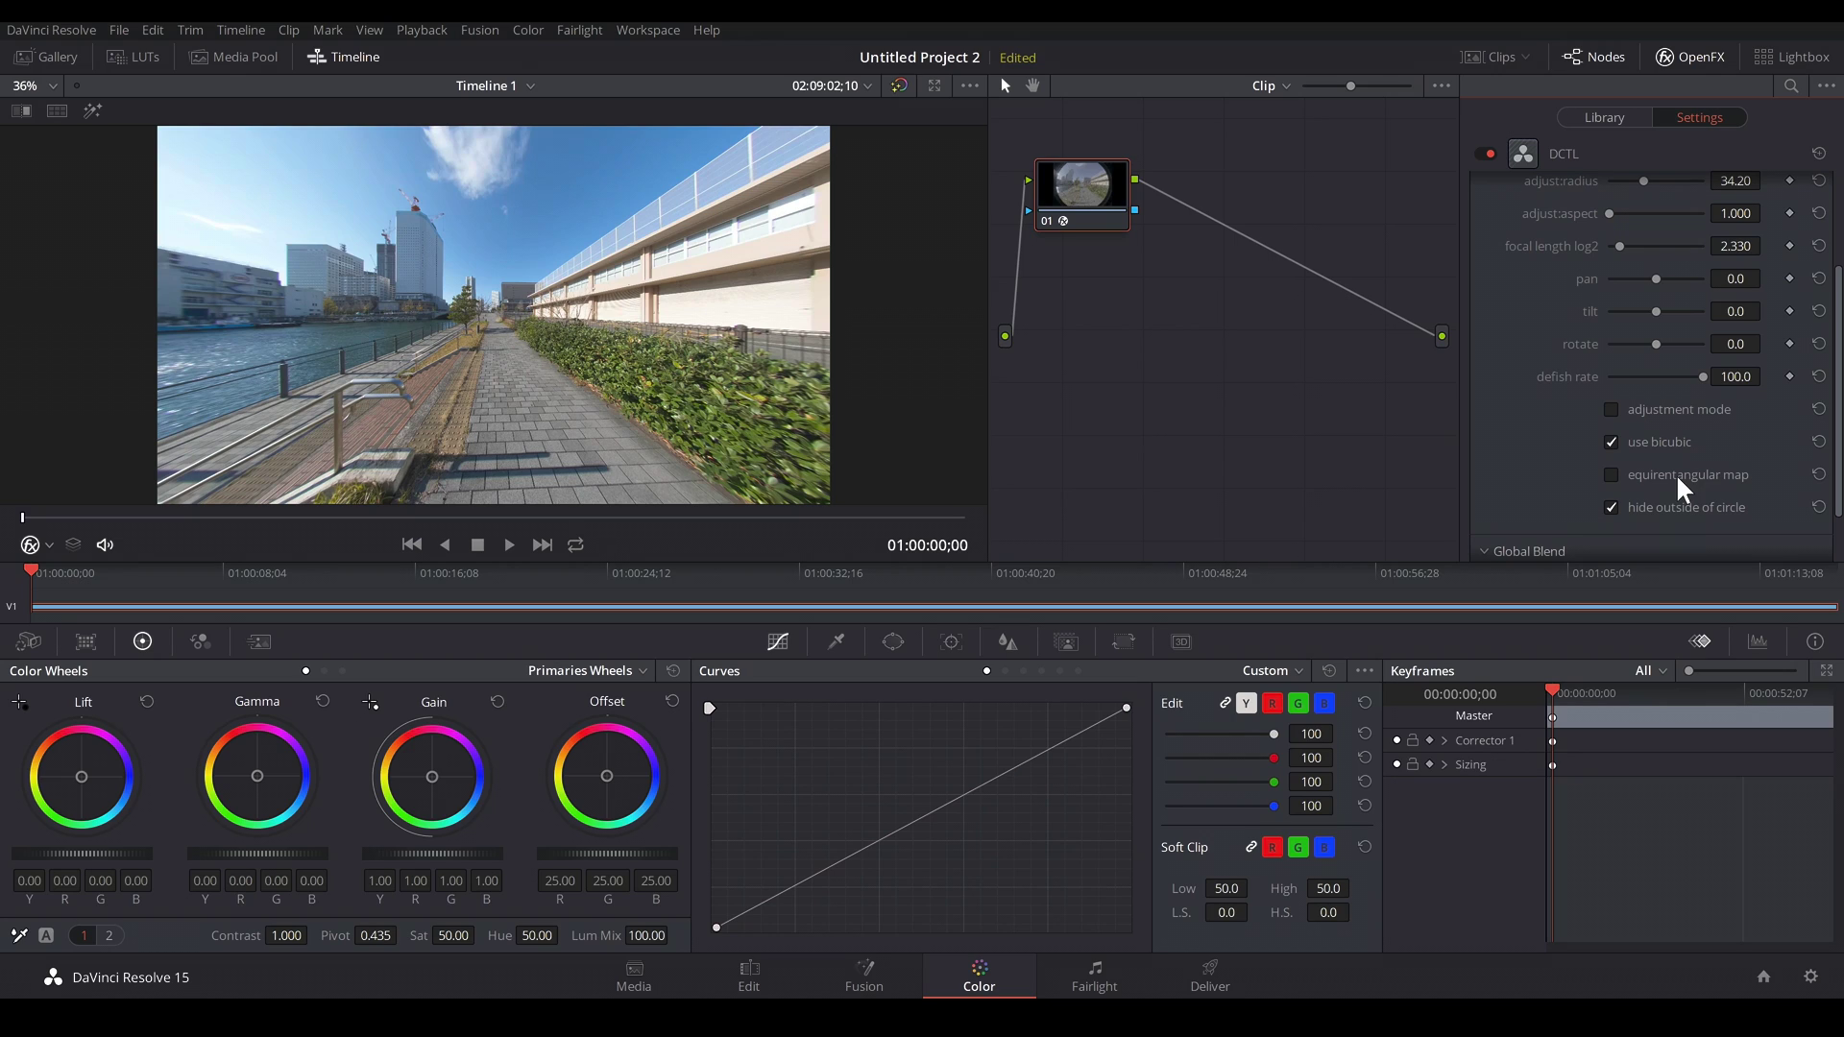
left_click(1680, 478)
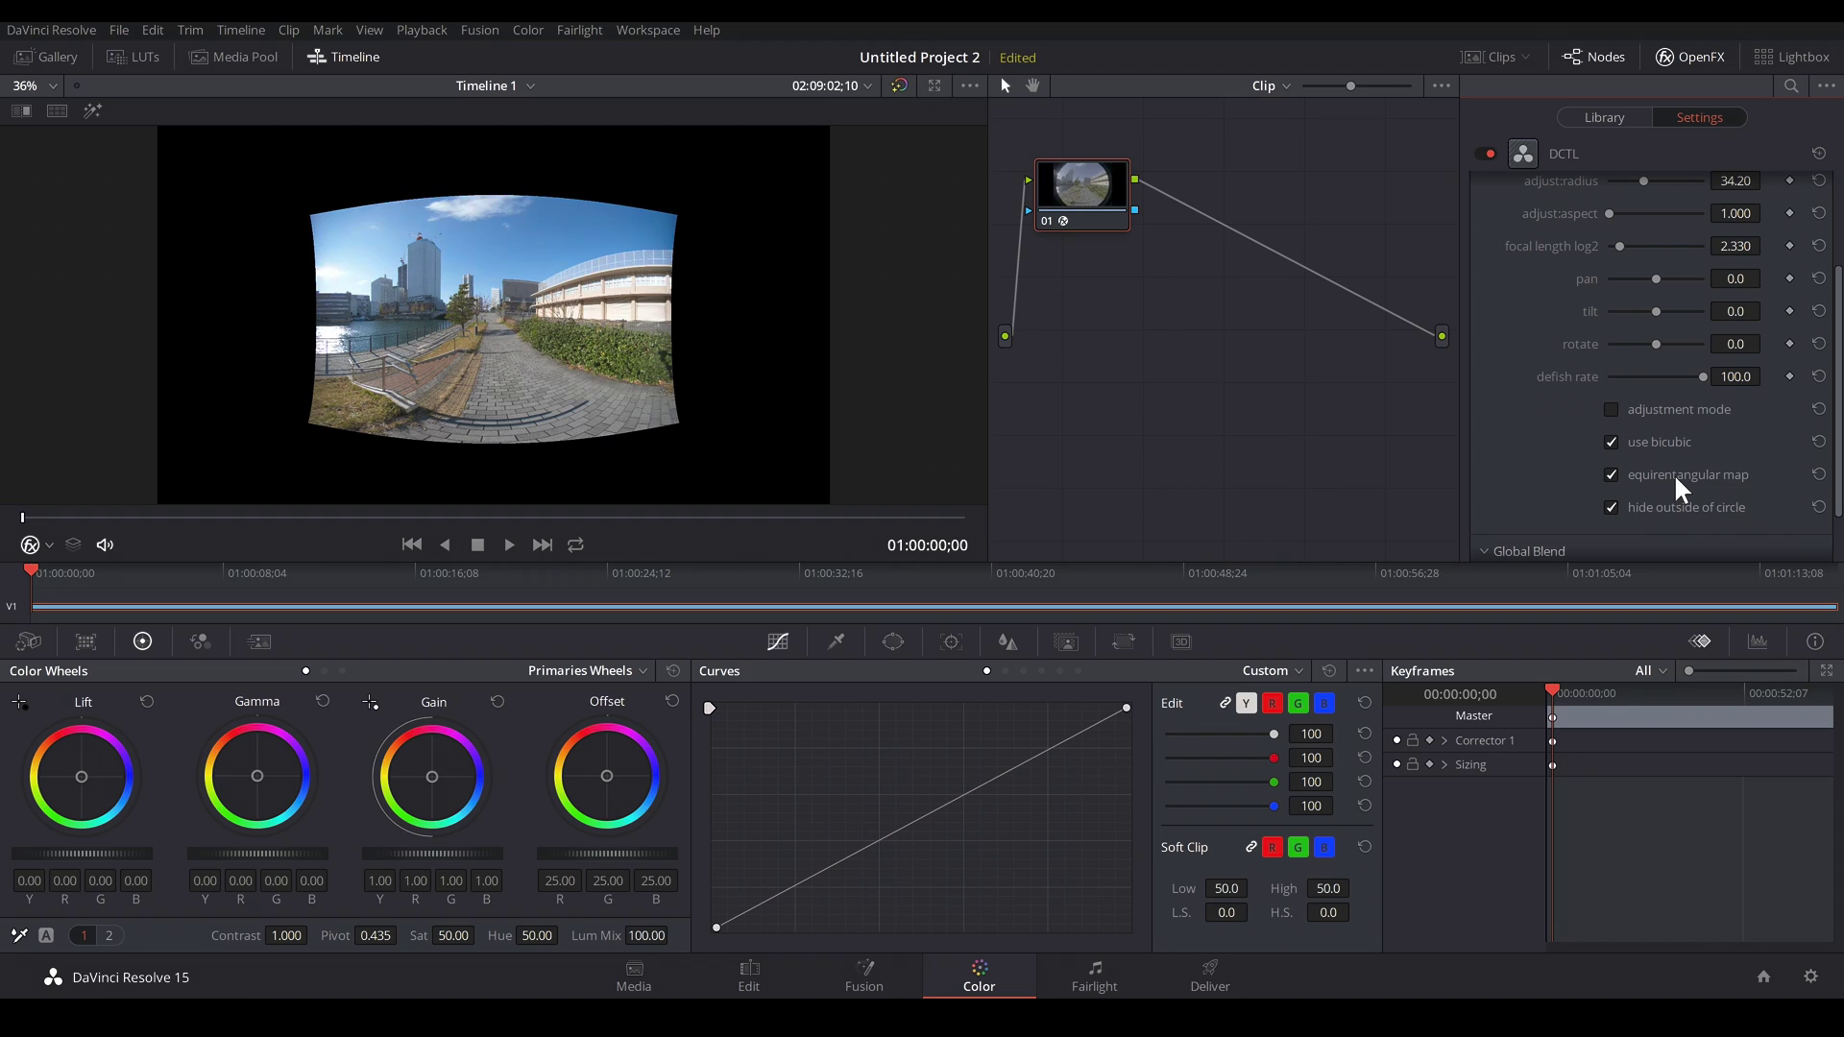
left_click(1677, 478)
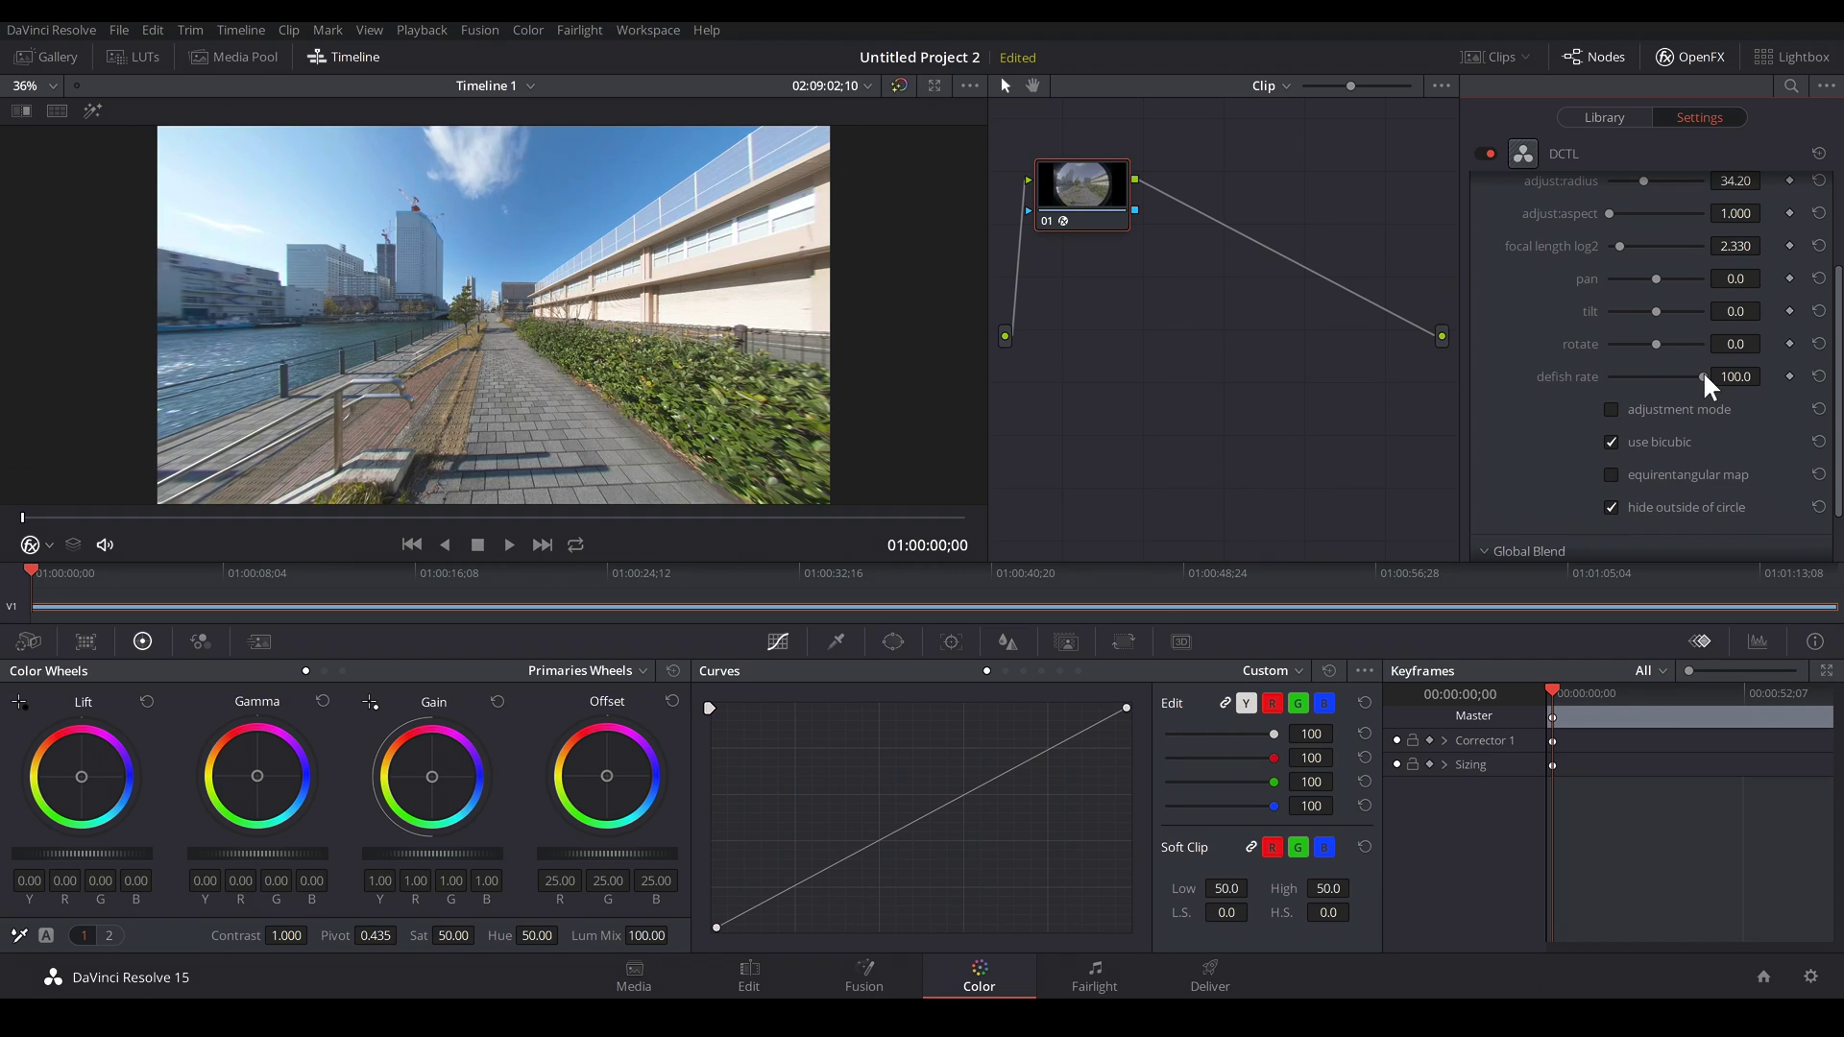
mouse_move(1705, 376)
left_mouse_down()
mouse_move(1555, 381)
mouse_move(1755, 400)
left_mouse_up()
left_click_drag(1743, 278, 1766, 279)
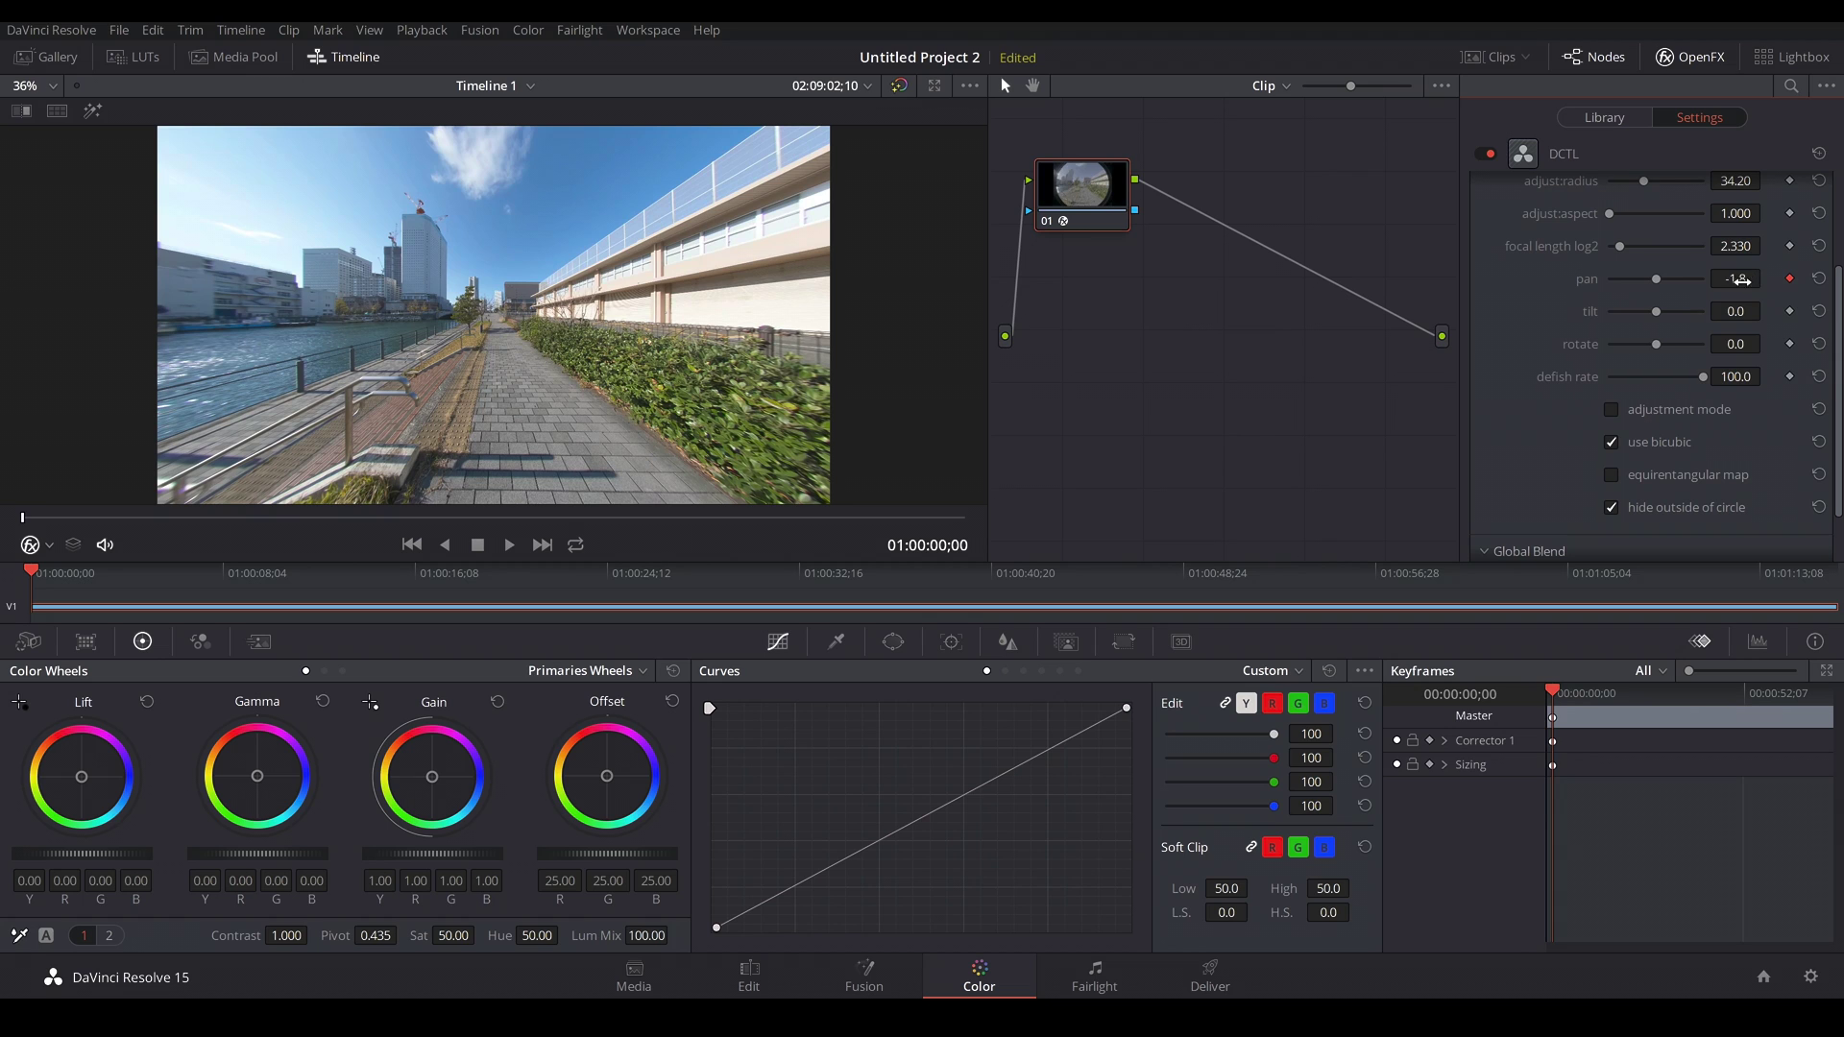
During playback, keyframe the pan at -4.6 at 01:00:06;26, then at -3.2 and -1.2.
key("space")
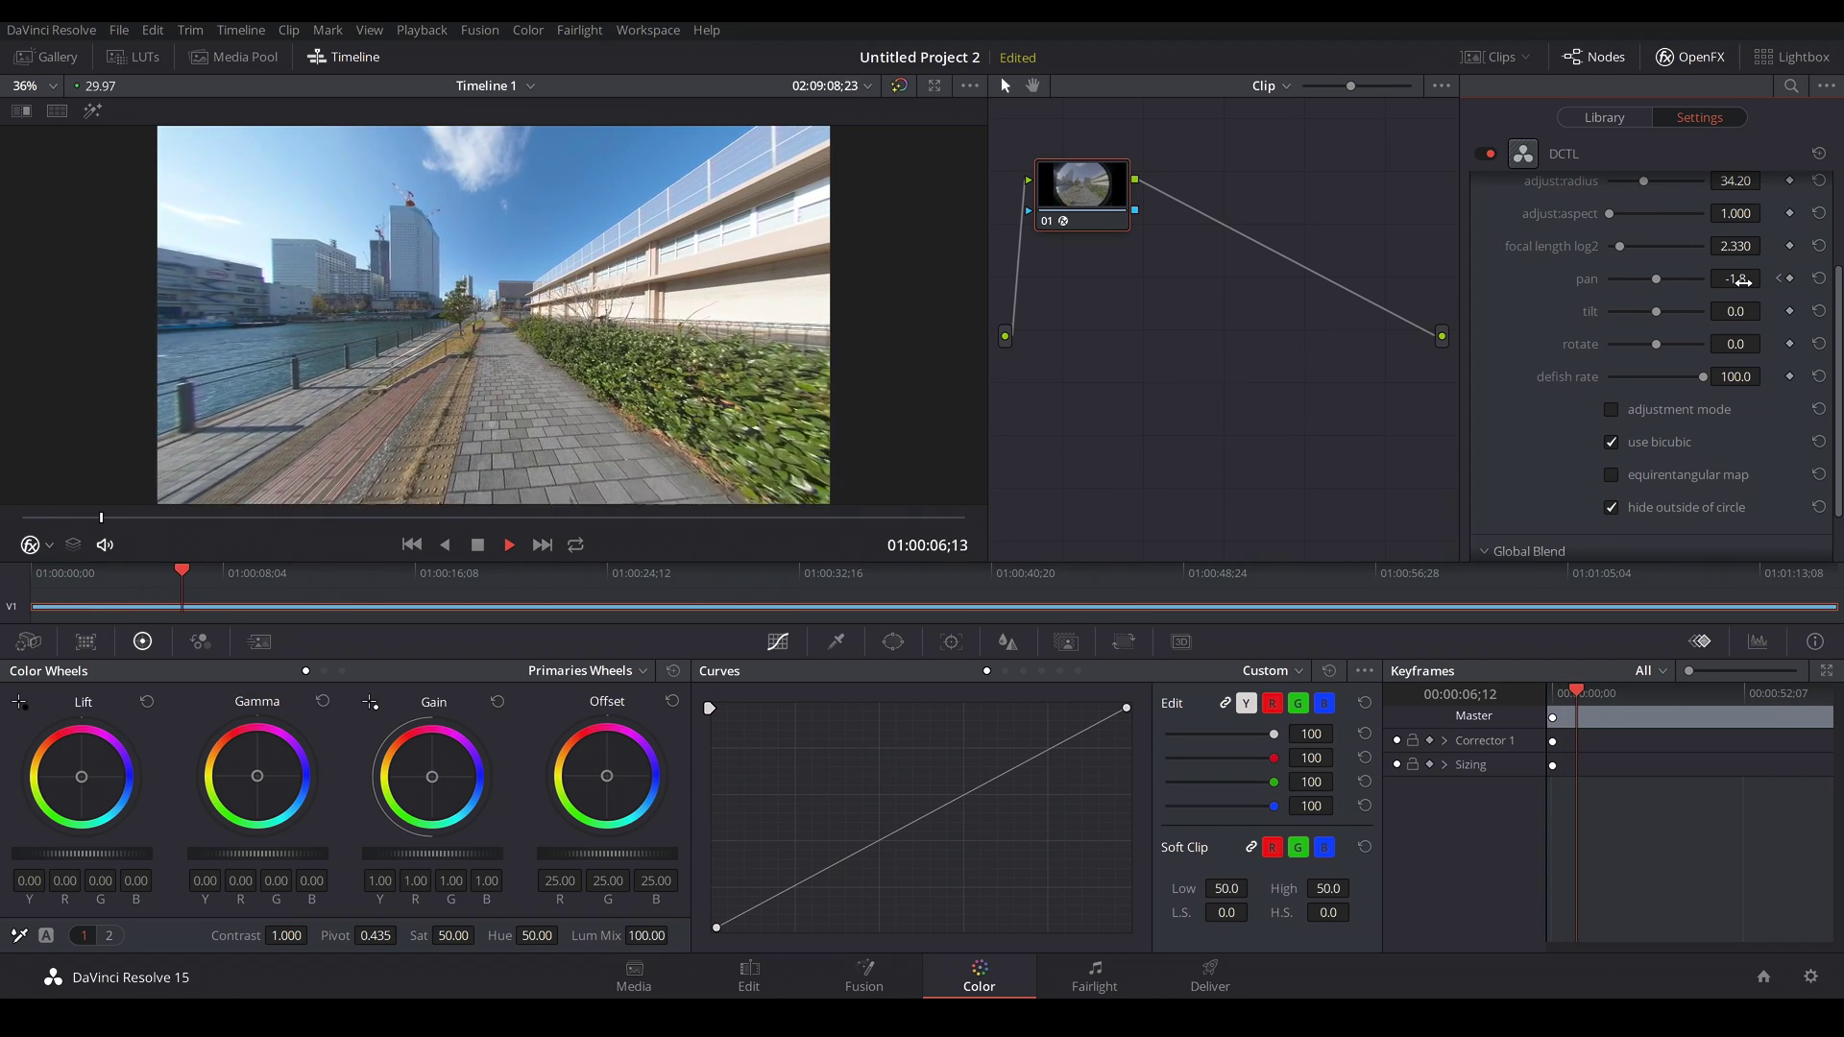
key("space")
left_click_drag(1746, 280, 1719, 280)
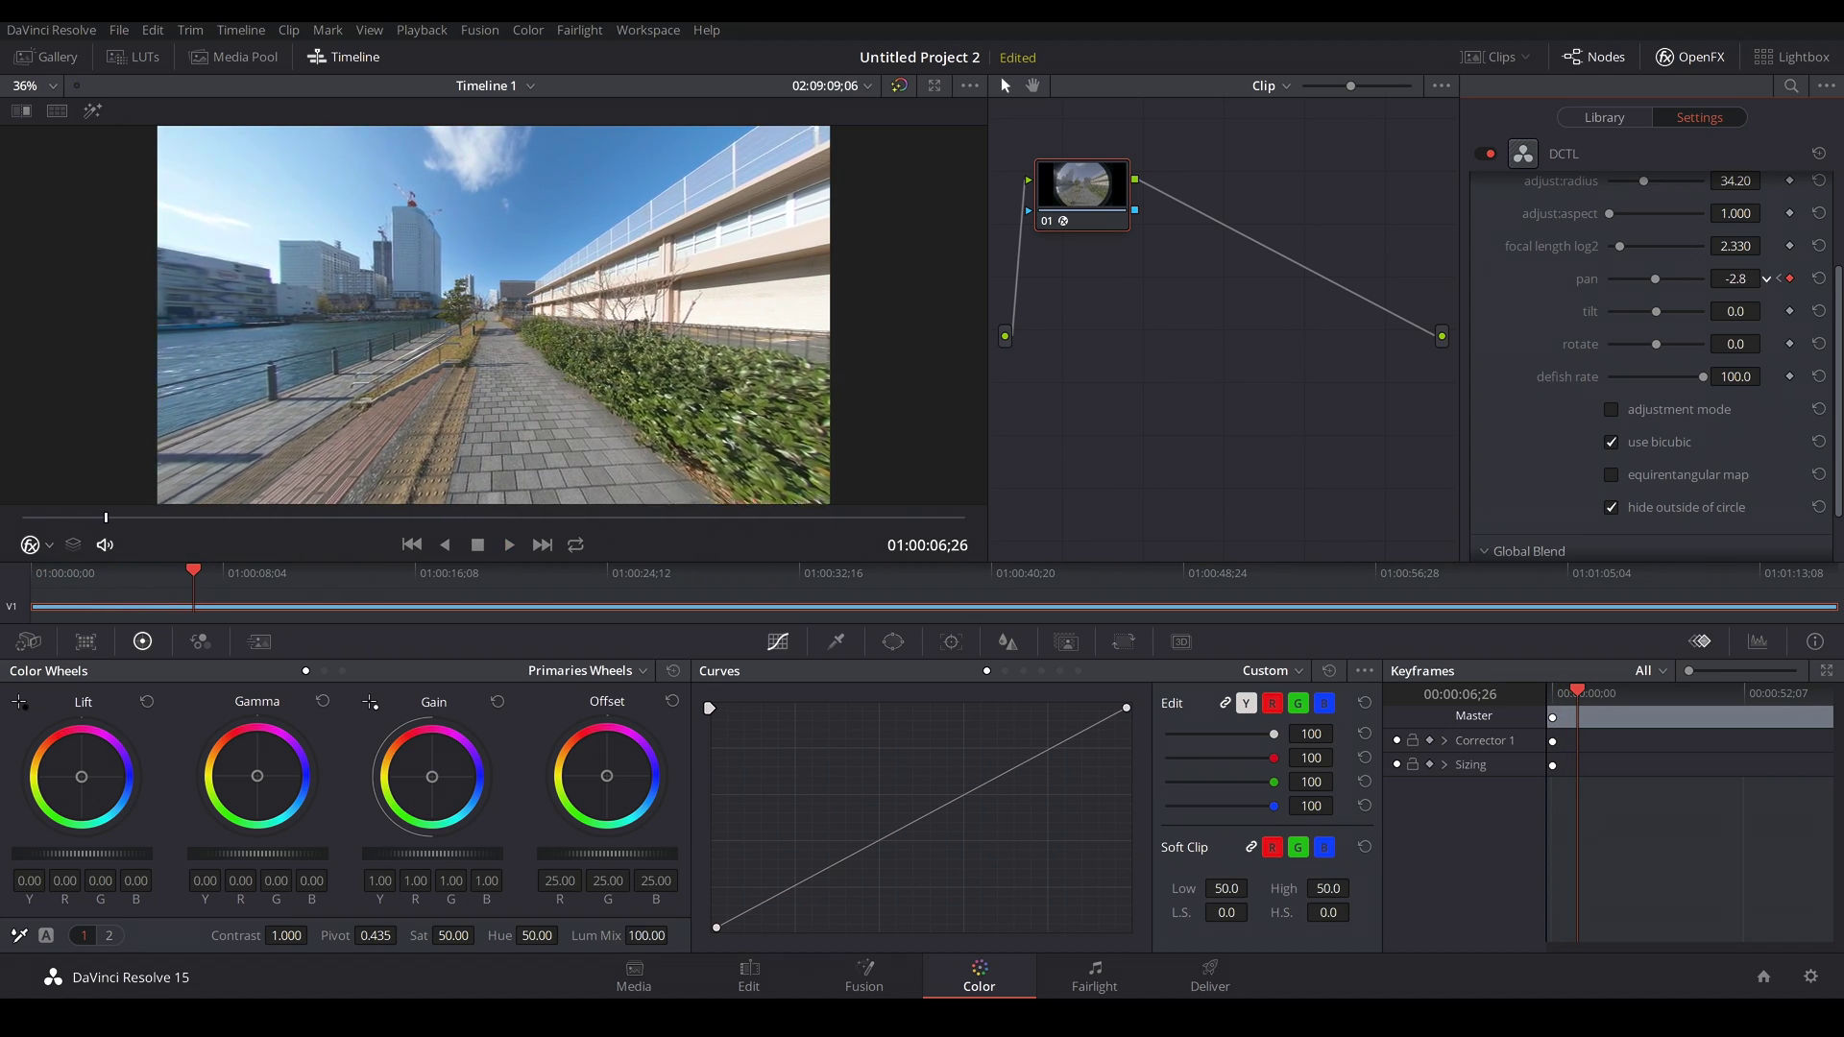
key("space")
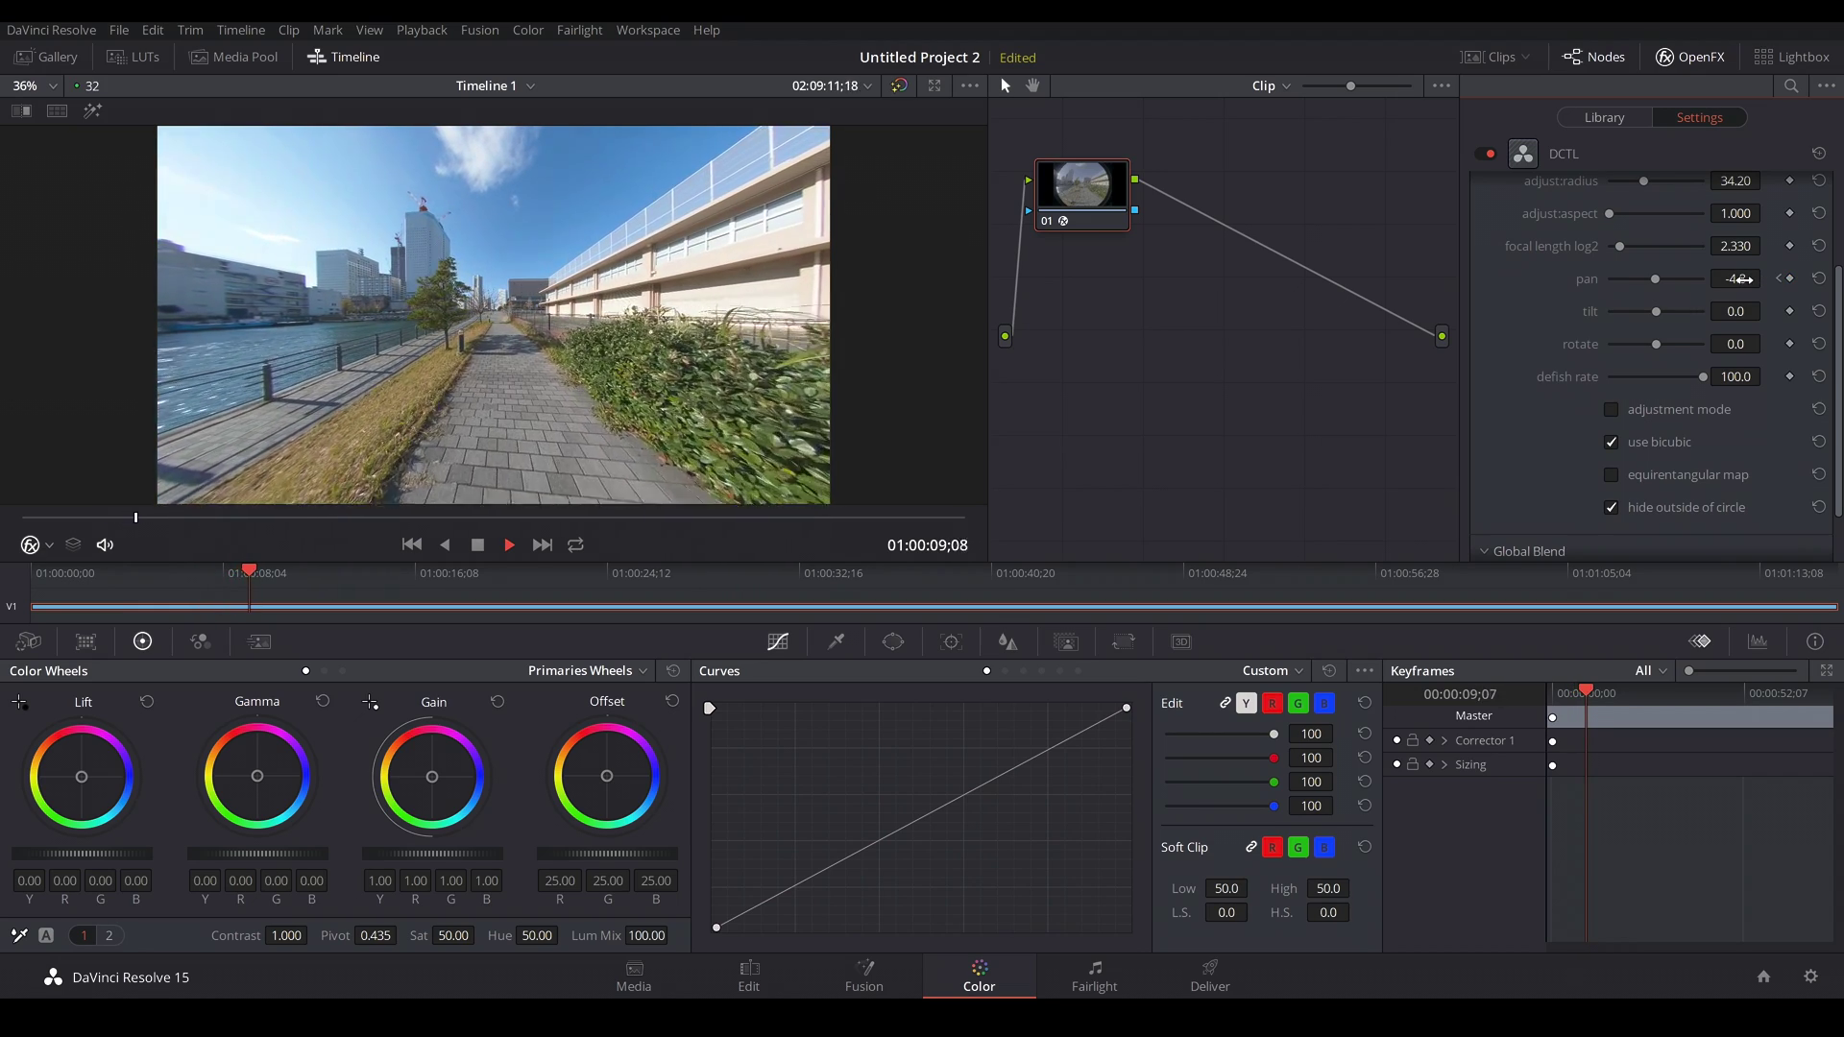
key("space")
left_click_drag(1744, 280, 1758, 279)
left_click_drag(1743, 279, 1739, 279)
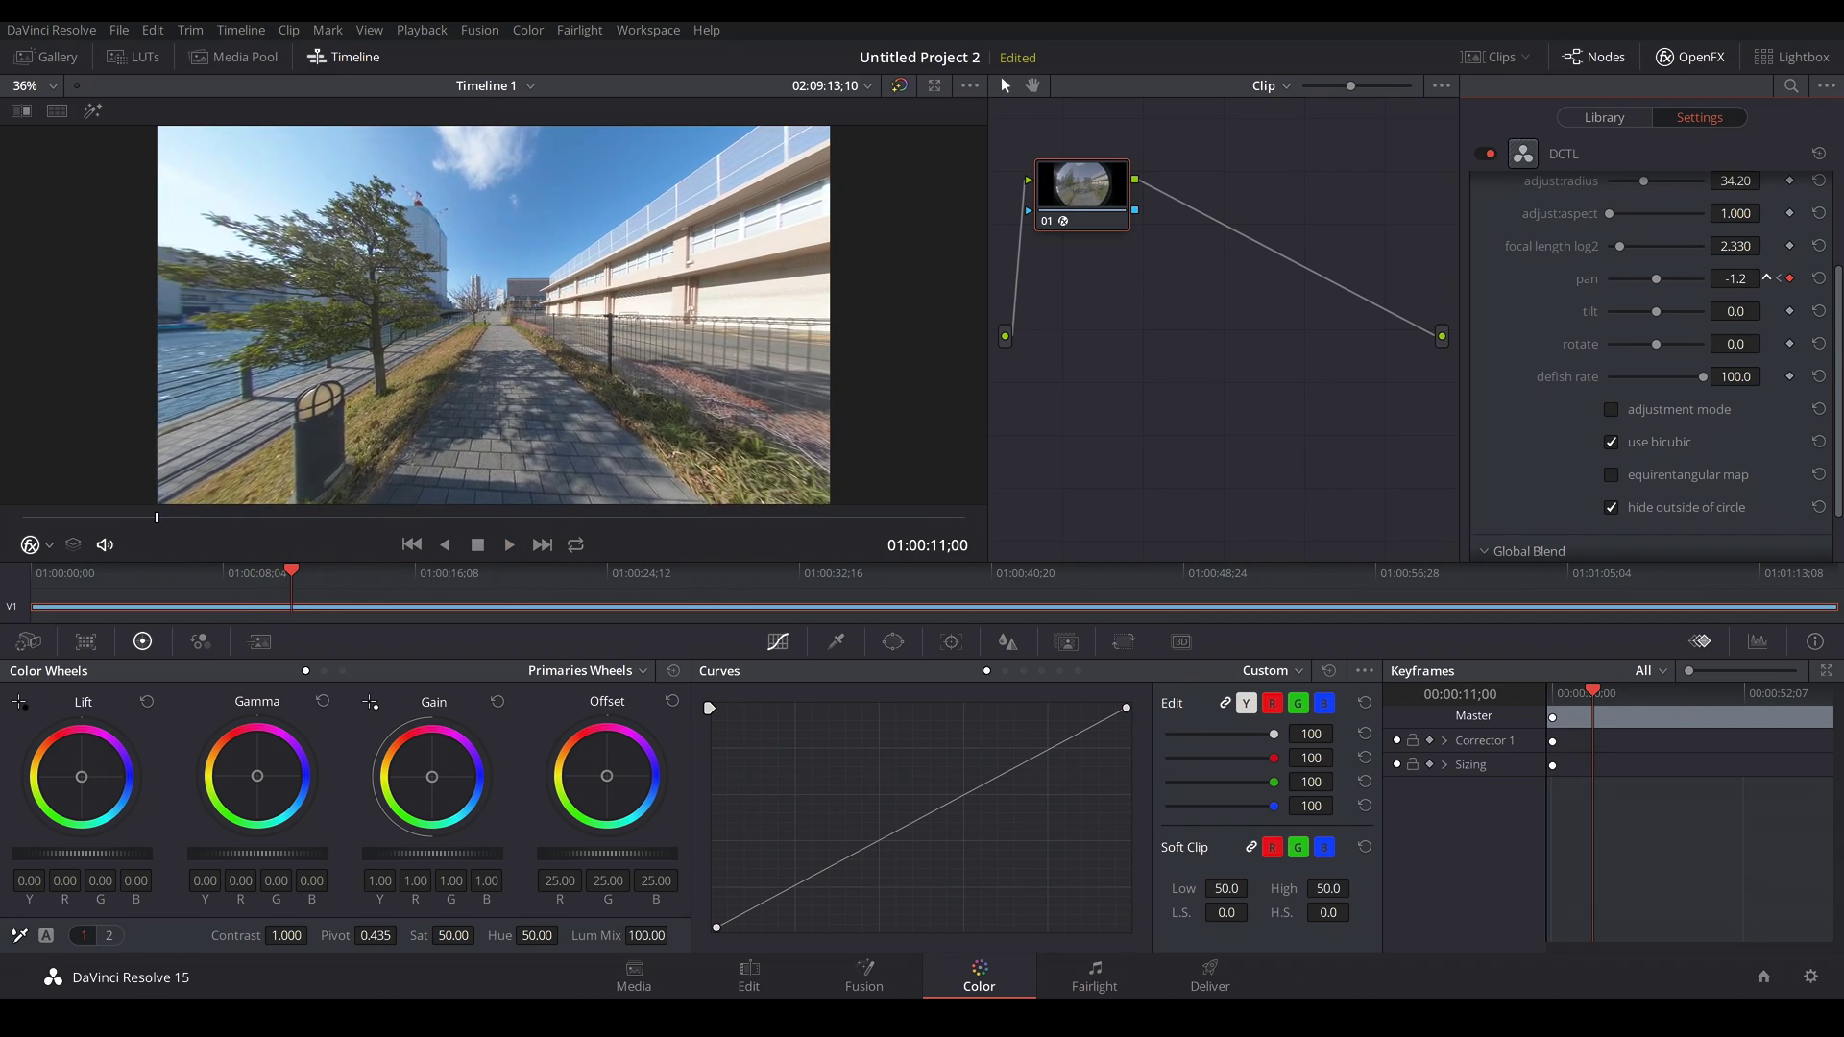
Keyframe the pan at 2.7 at 01:00:14;28, then replay from 01:00:07;27 to review.
key("space")
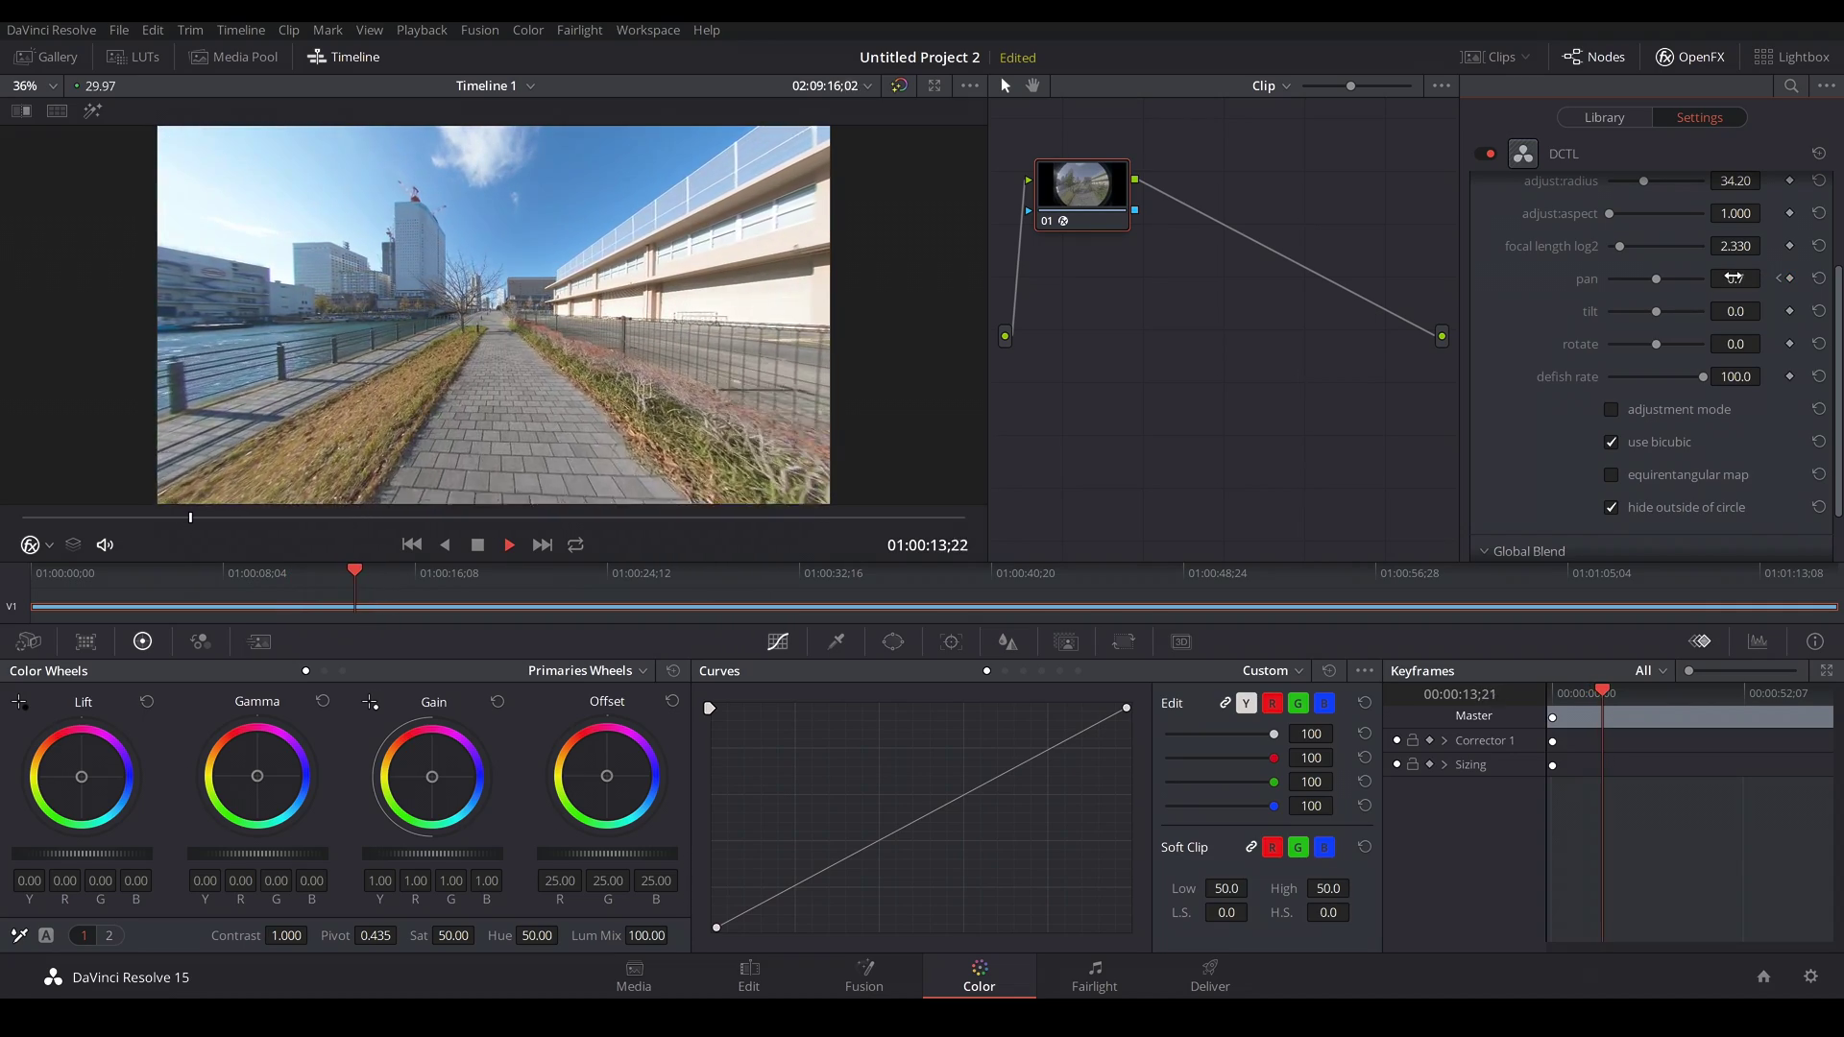
key("space")
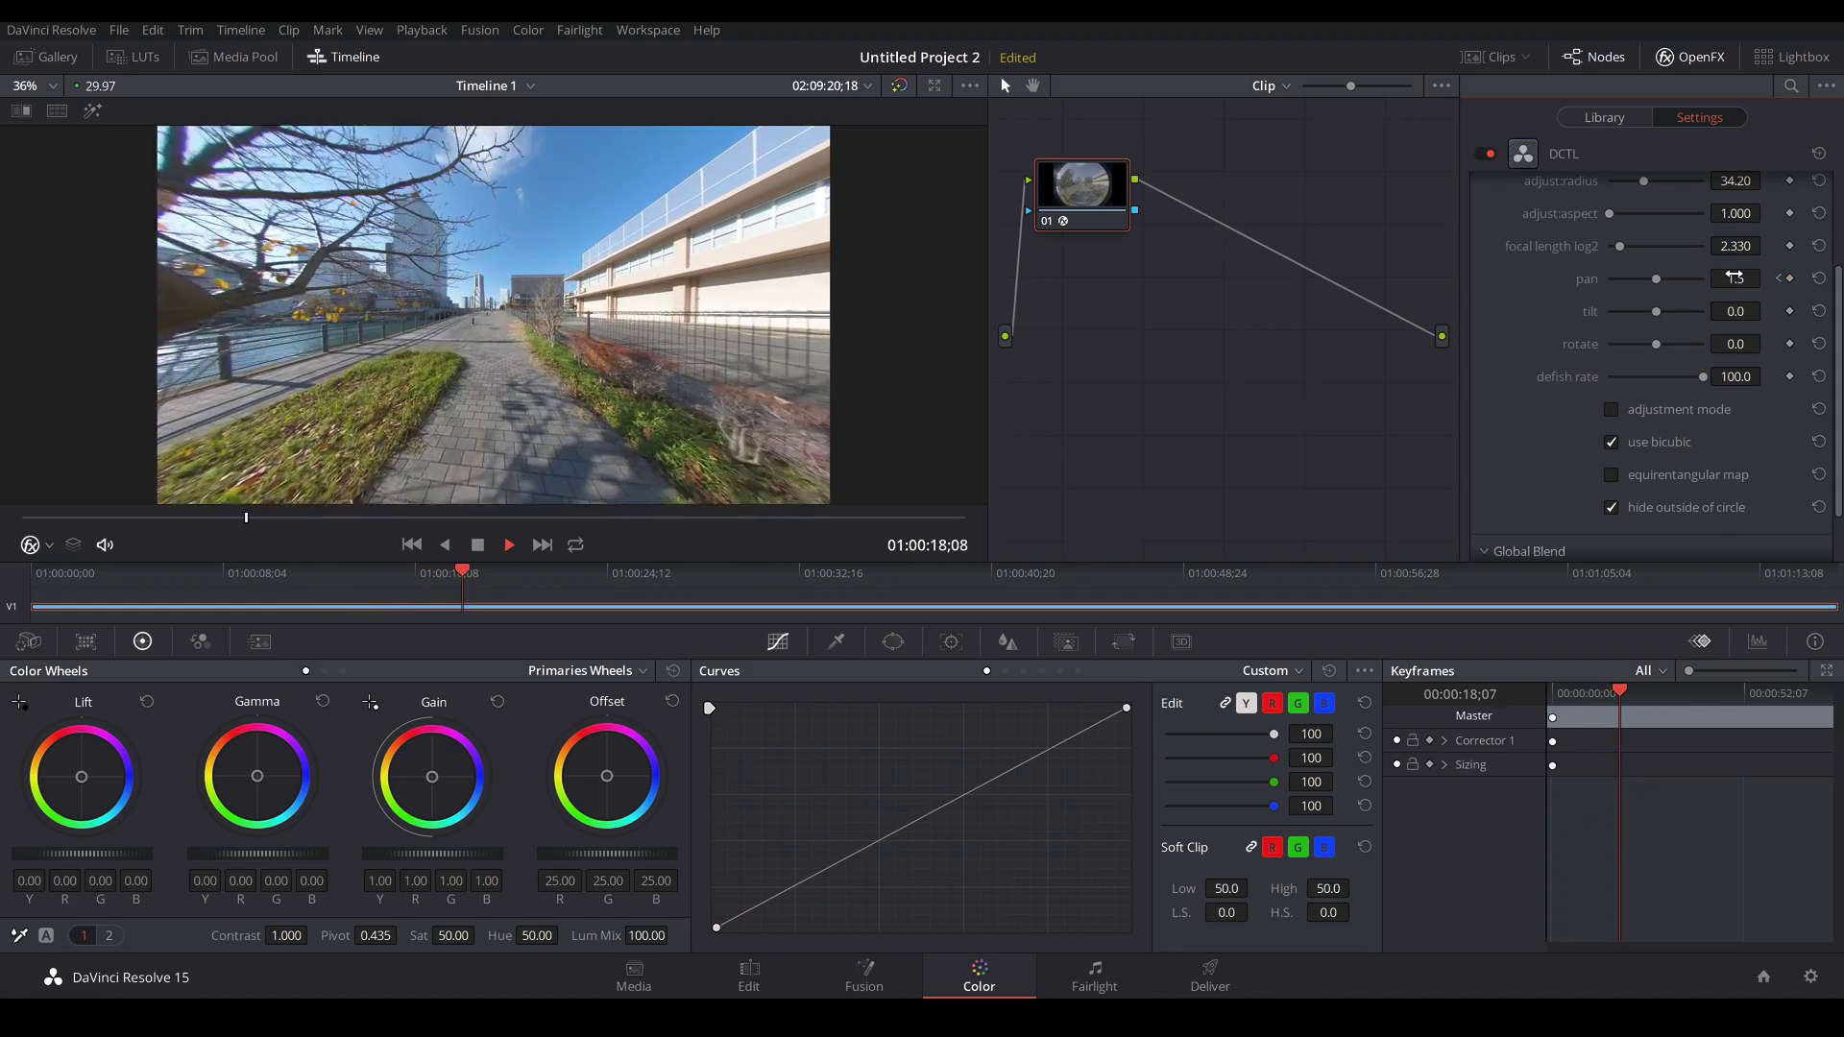
left_click_drag(1734, 278, 1796, 278)
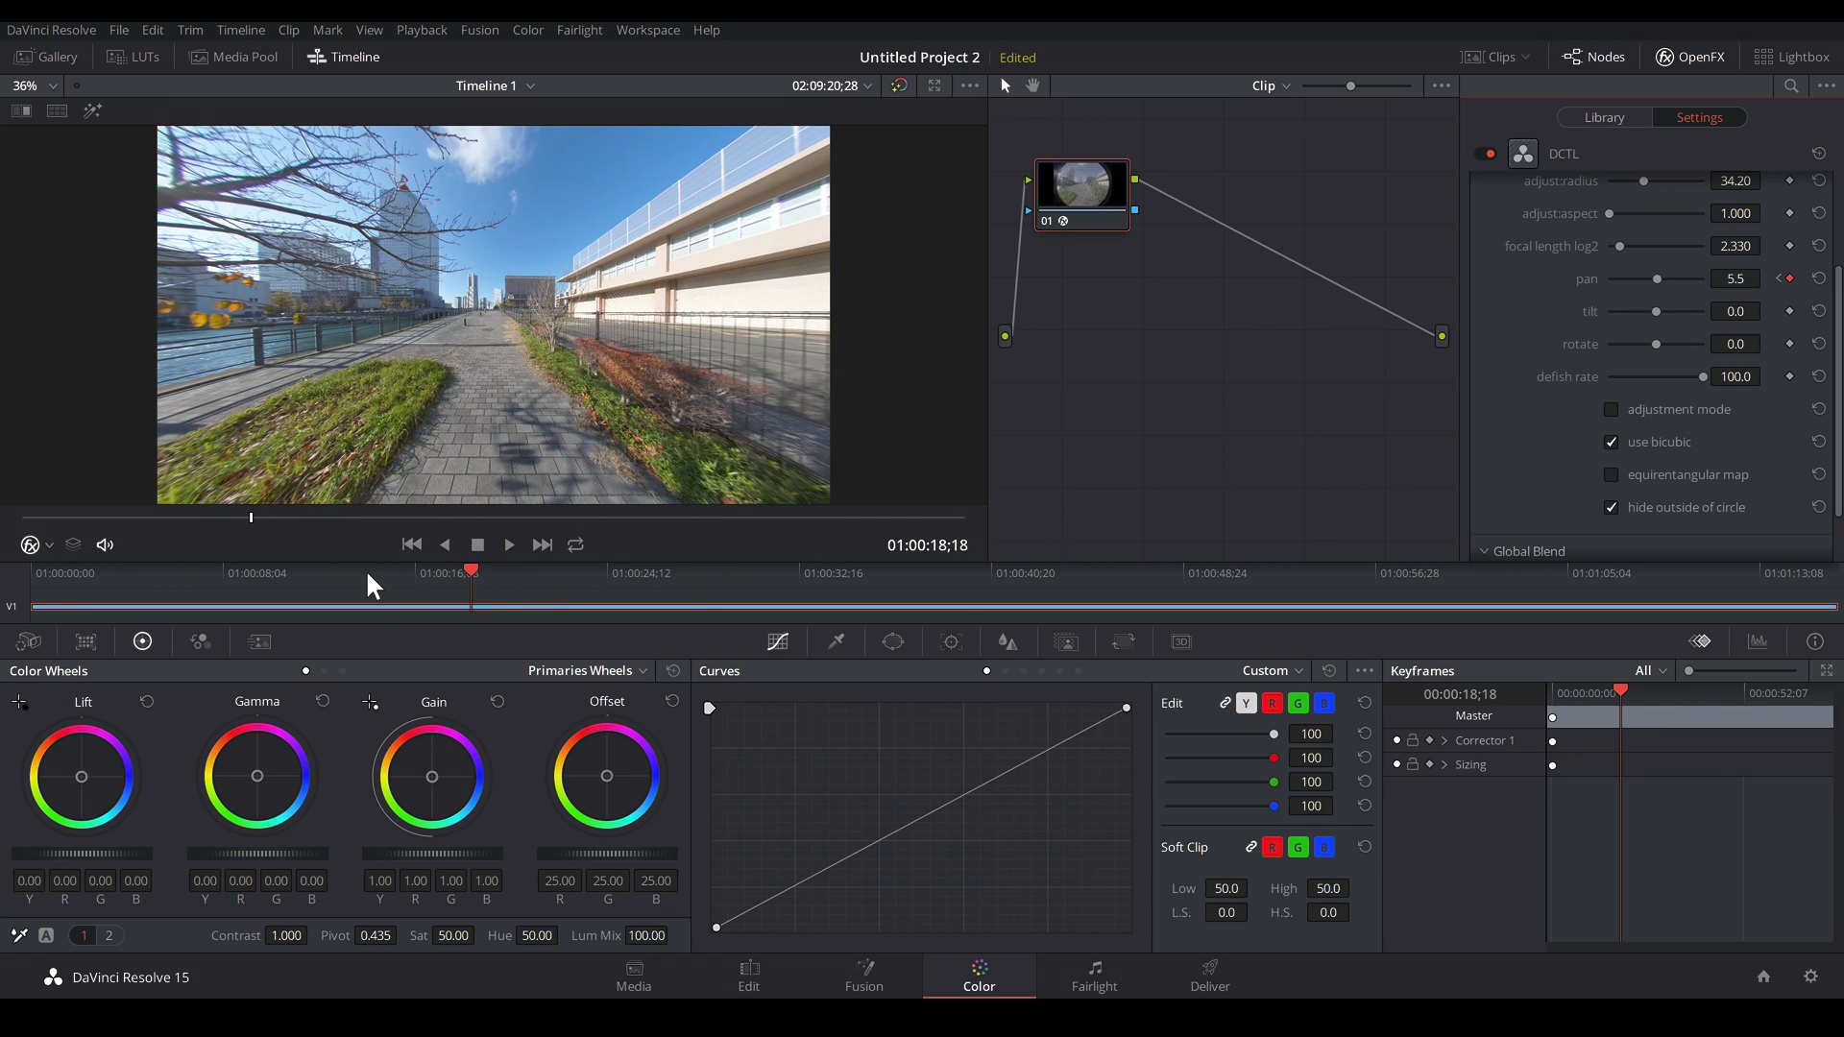
left_click_drag(373, 584, 222, 601)
key("space")
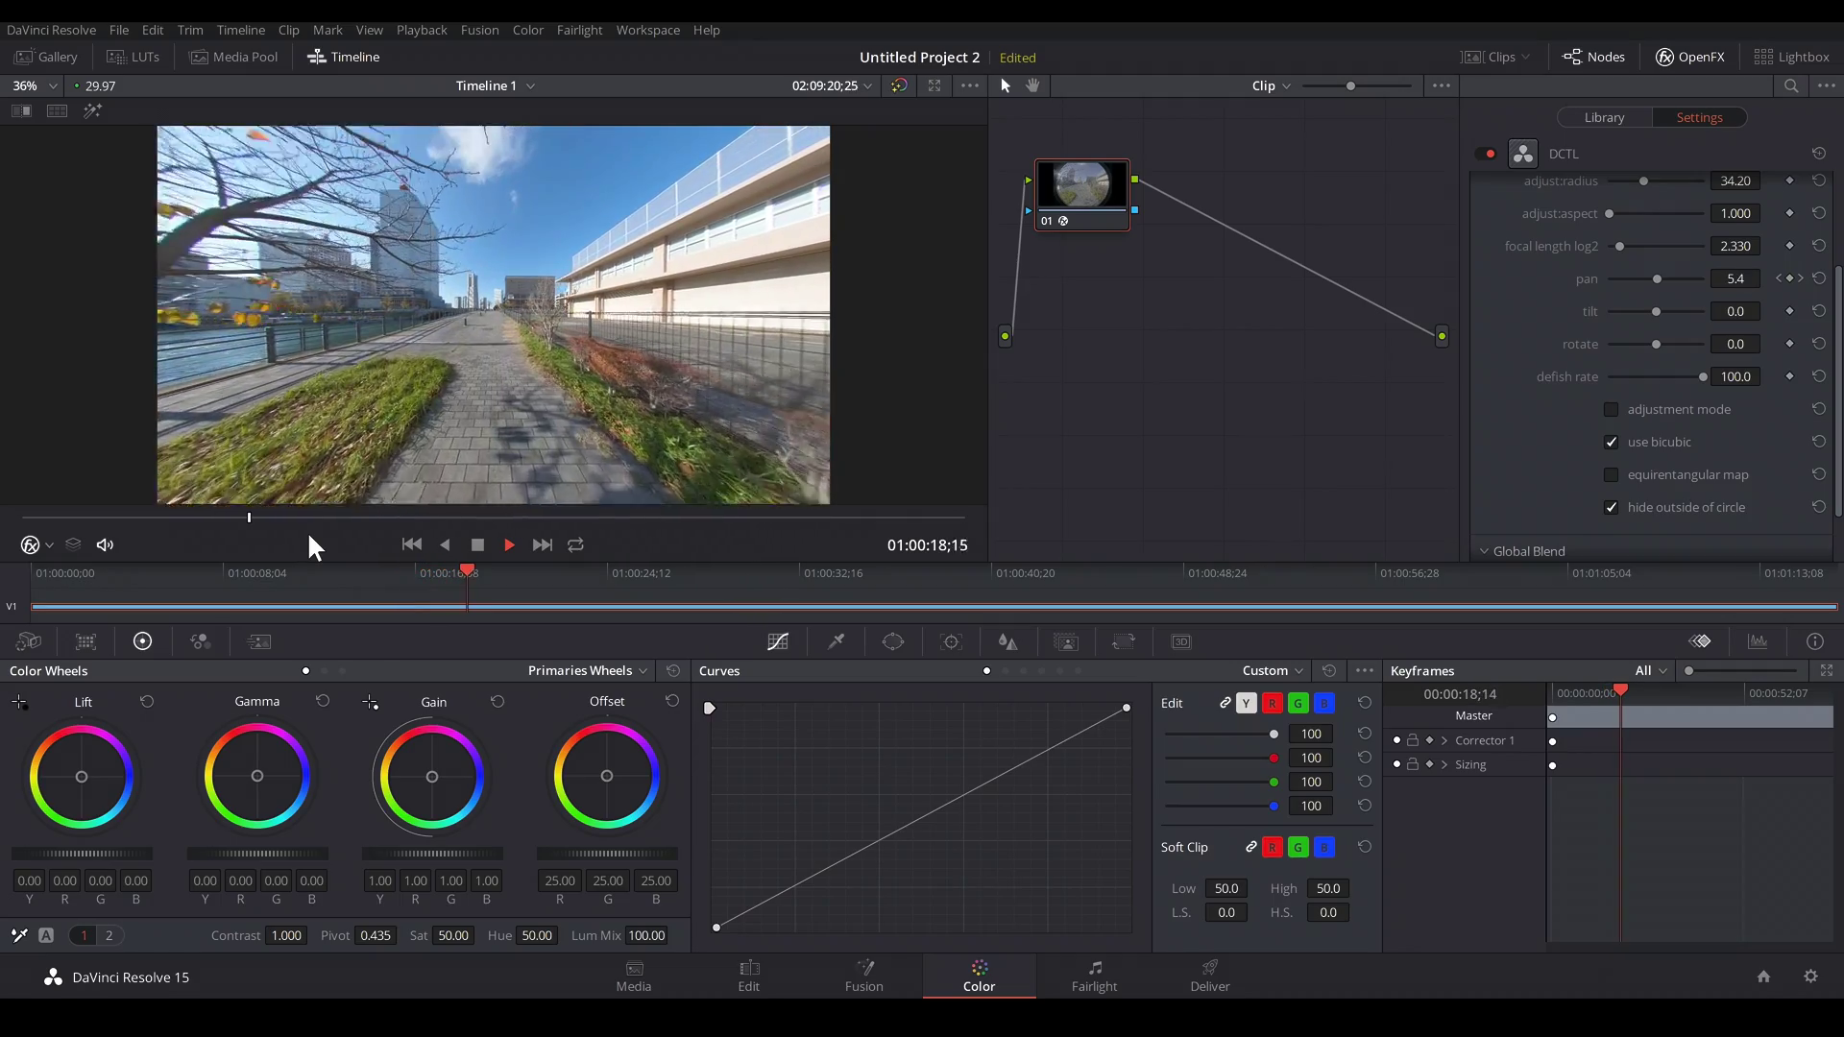
key("space")
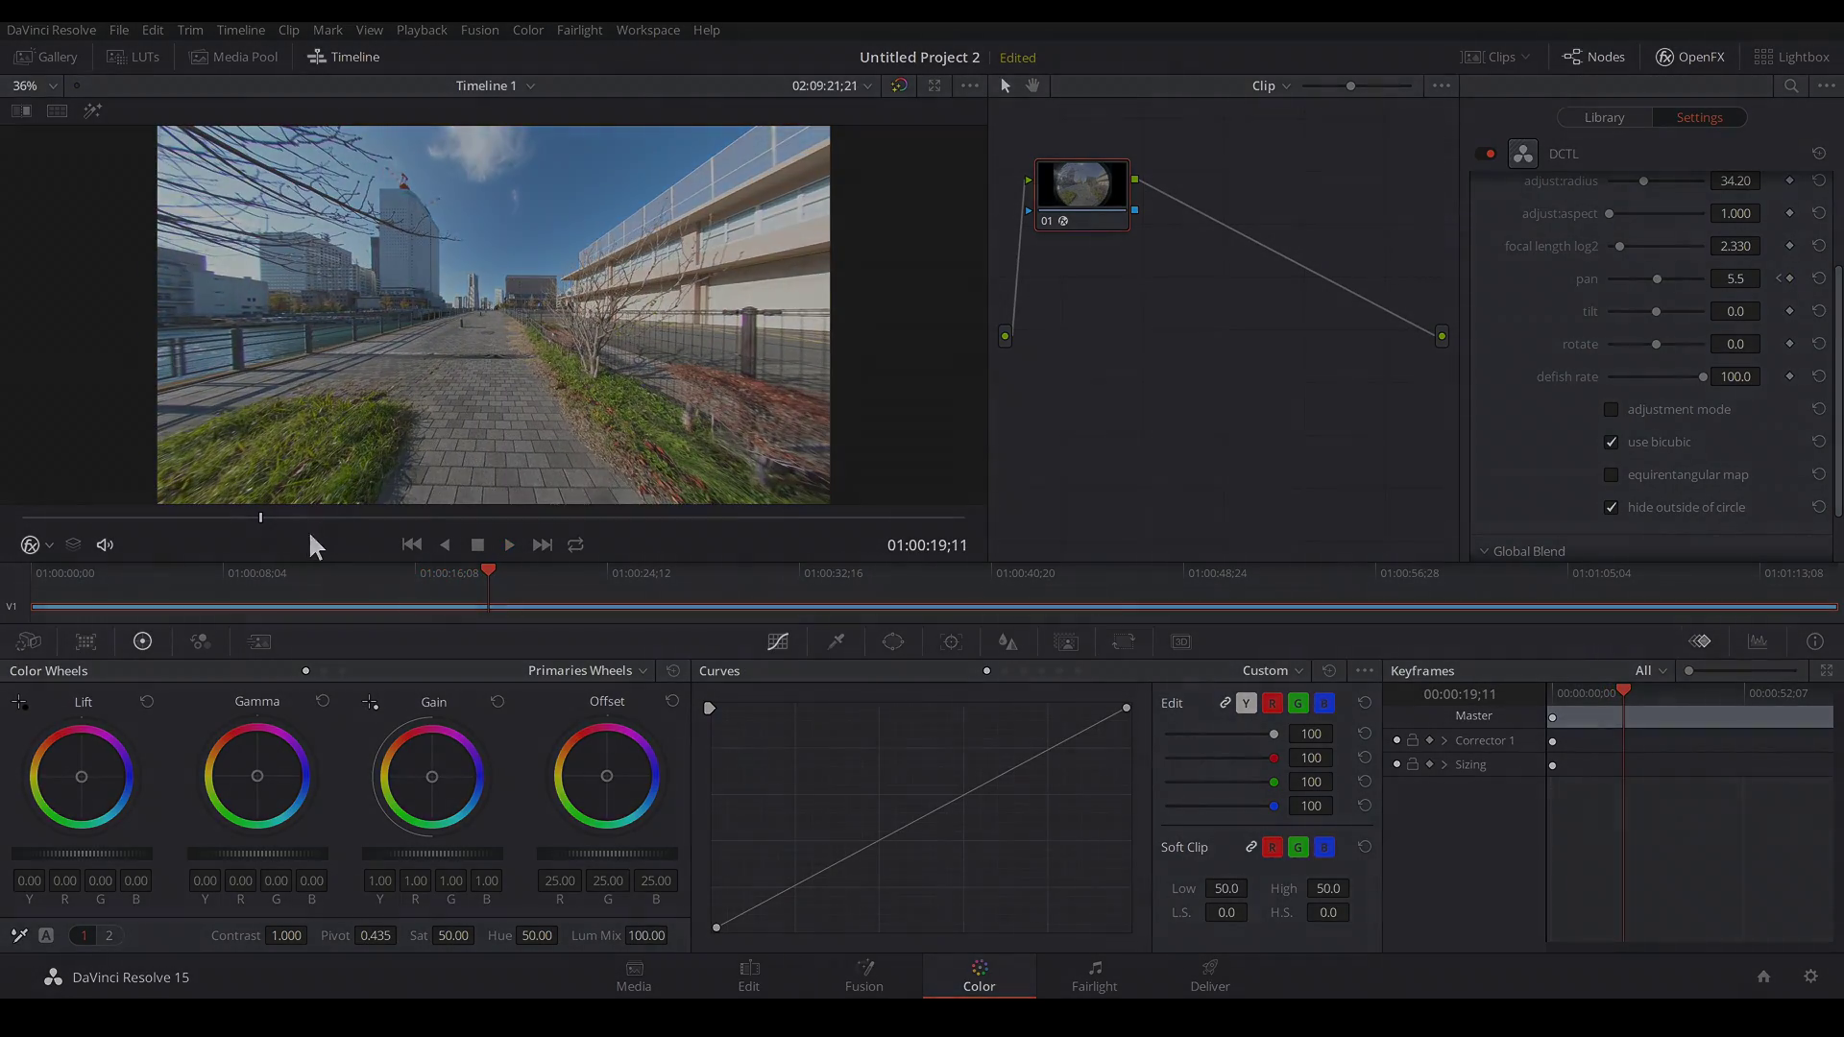